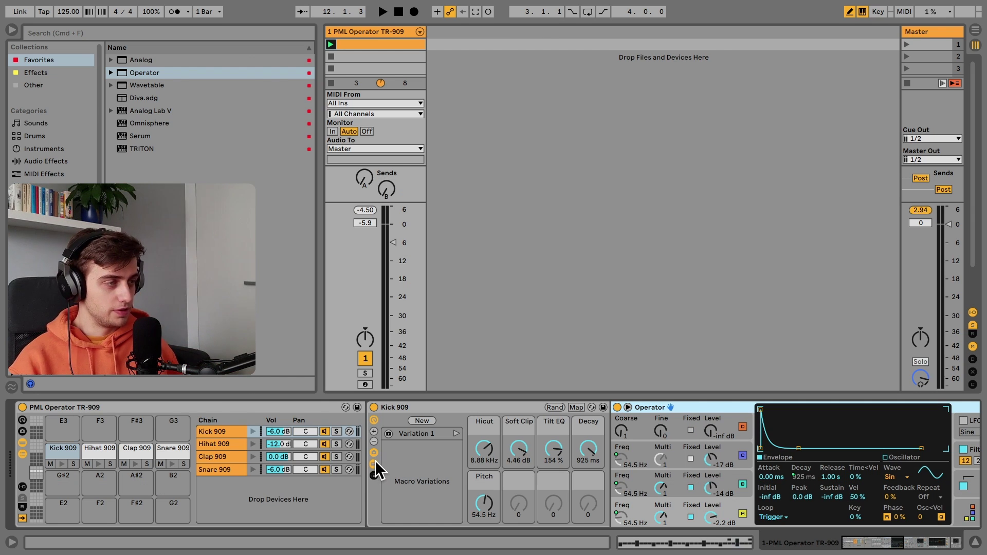
# Step: Collapse the Operator in the Kick 909 chain so only its Saturator is visible
pyautogui.click(375, 463)
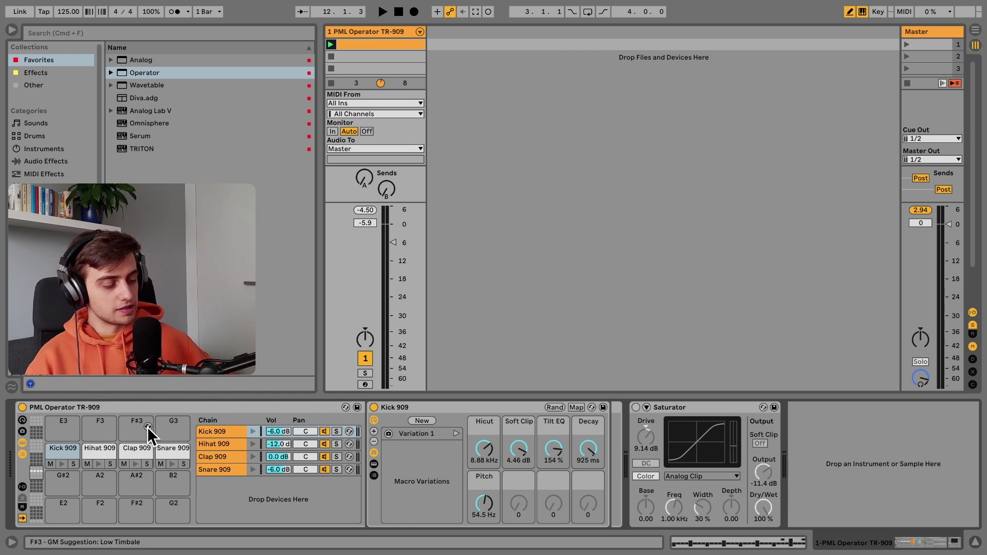
# Step: Arm the drum track for live pad playing, then reselect the Kick 909 chain
pyautogui.click(365, 385)
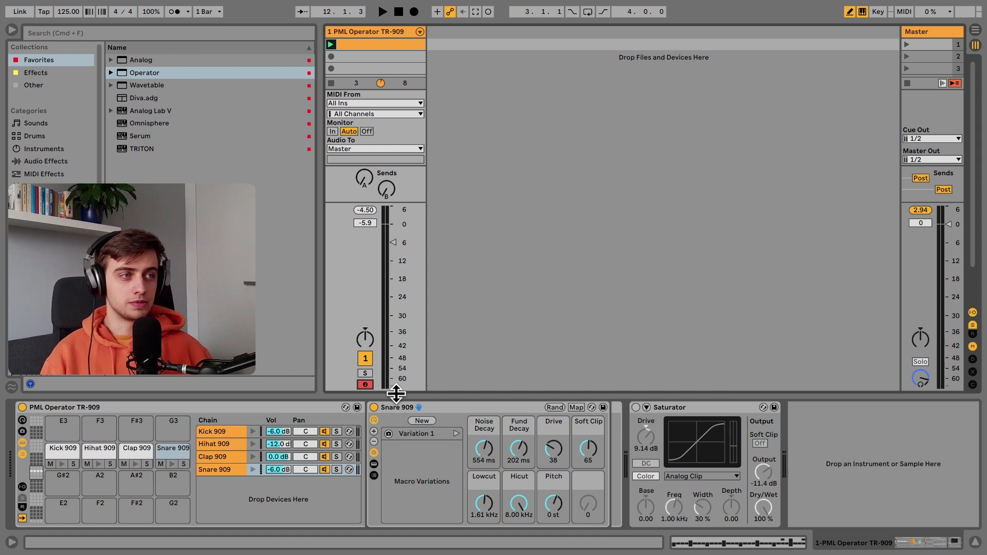
pyautogui.click(58, 444)
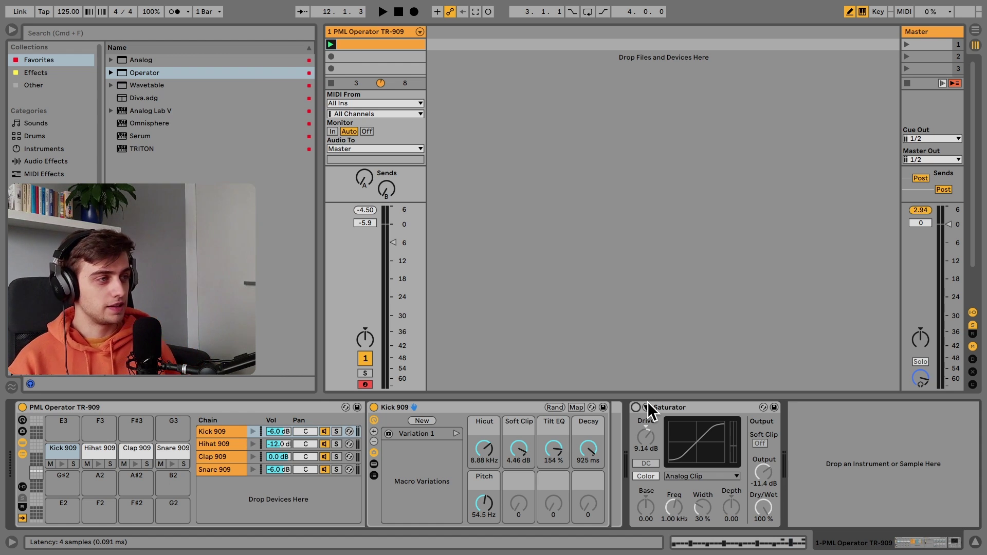
# Step: Randomise Kick 909 macros four times to Decay 327 ms, Hicut 9.20 kHz, then select Clap 909
pyautogui.click(551, 406)
pyautogui.click(551, 406)
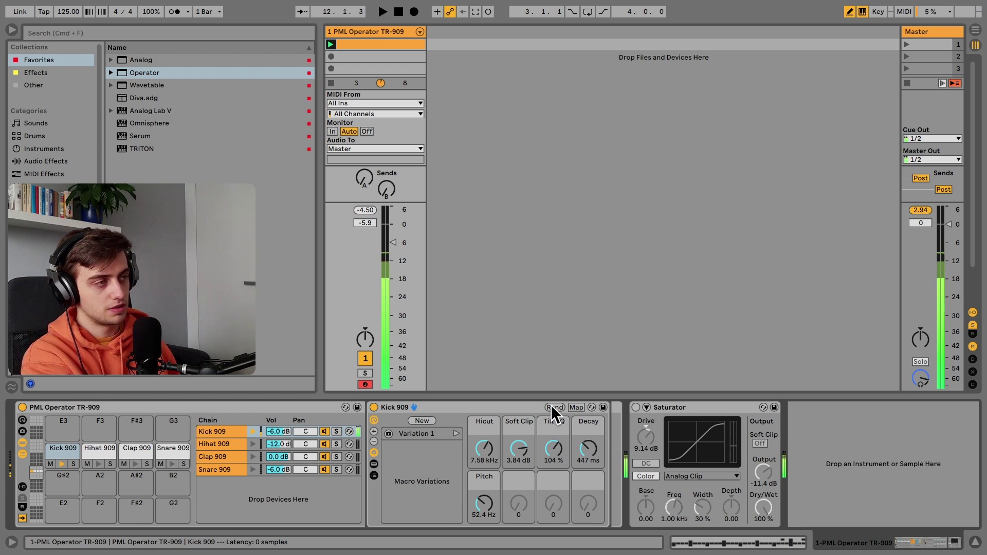
pyautogui.click(550, 406)
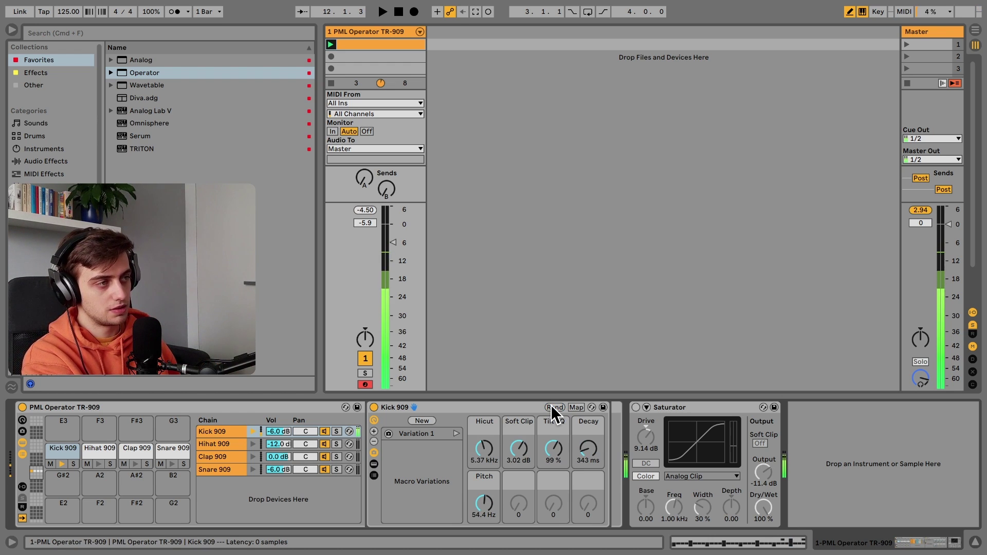
pyautogui.click(551, 406)
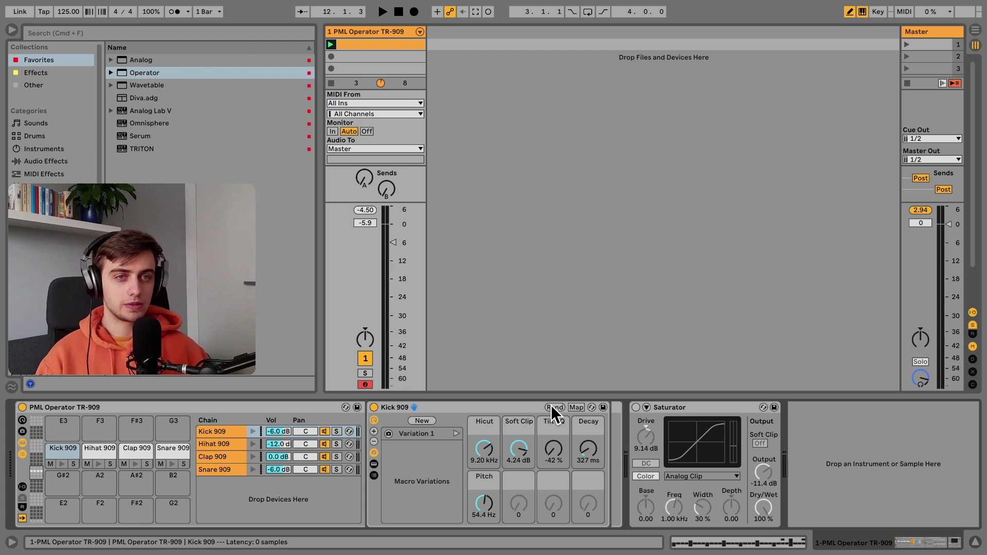
pyautogui.press('s')
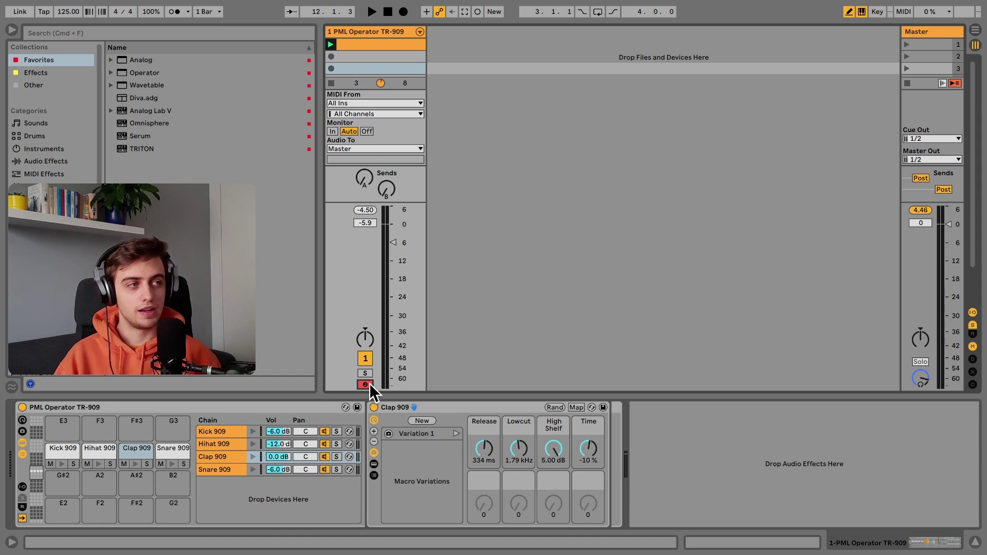
# Step: Select the Clap 909 device, toggle the drum rack's macro panel, then return to Kick 909
pyautogui.click(405, 405)
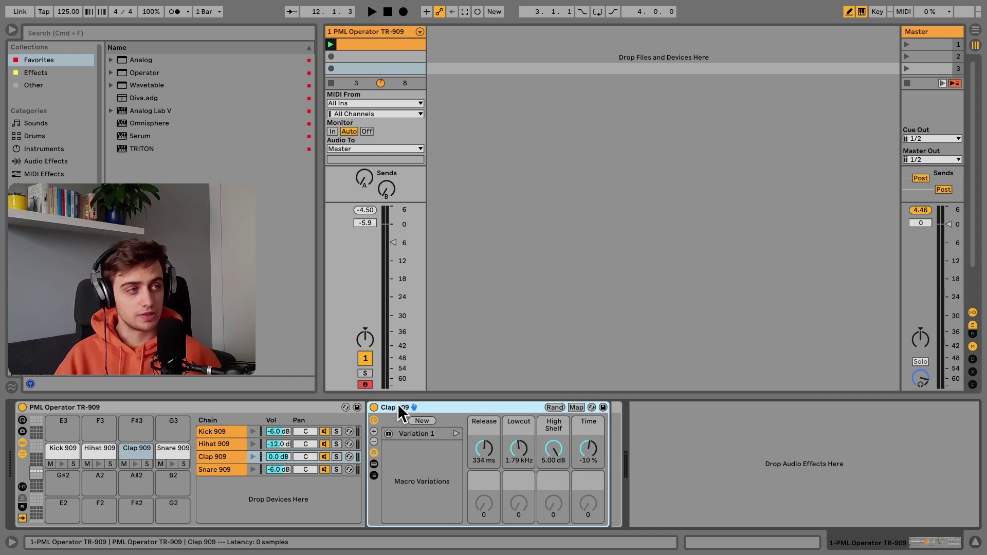
pyautogui.click(23, 420)
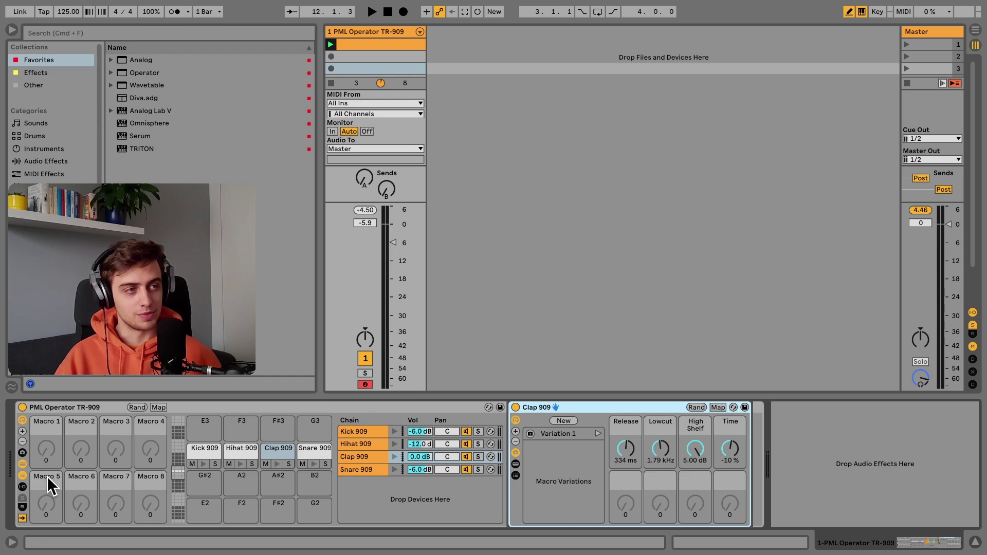
pyautogui.click(23, 421)
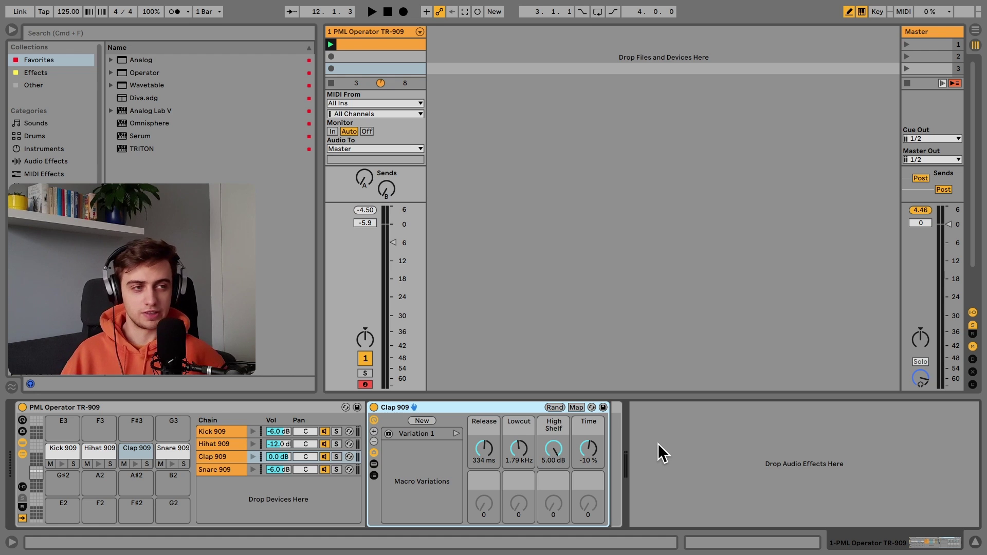
pyautogui.press('a')
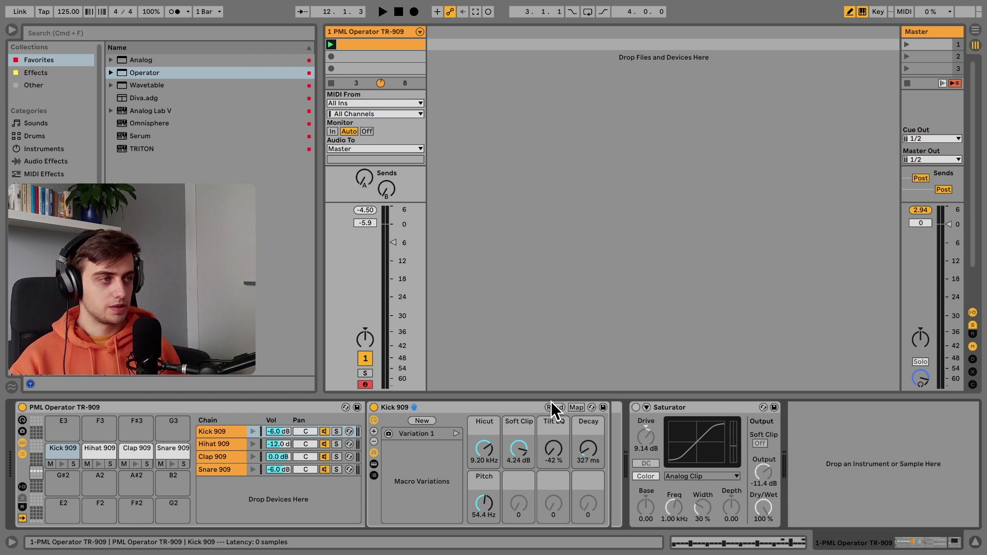
# Step: Paste Kick 909's Operator (327 ms decay, 9.20 kHz filter) onto a new MIDI track, 2 Operator
pyautogui.click(378, 460)
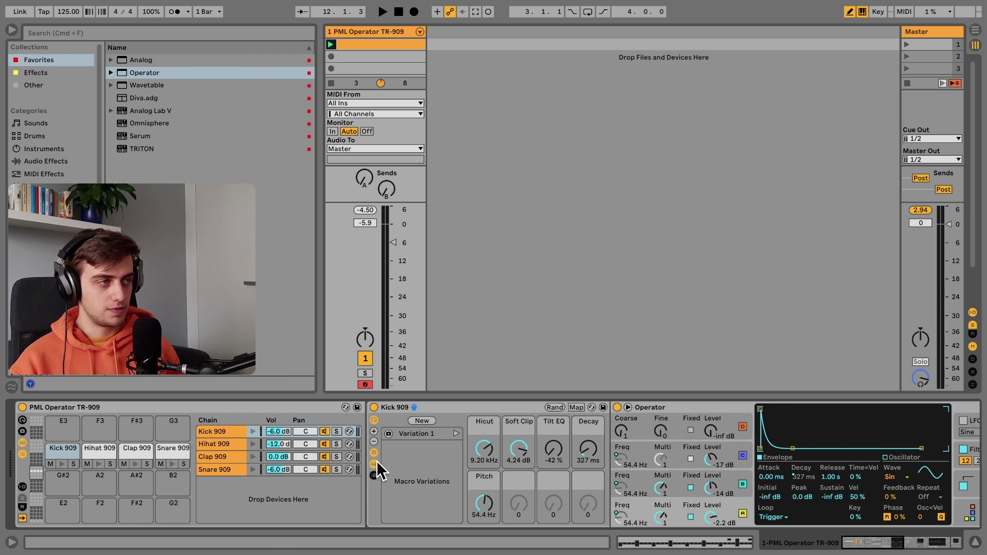
pyautogui.click(702, 409)
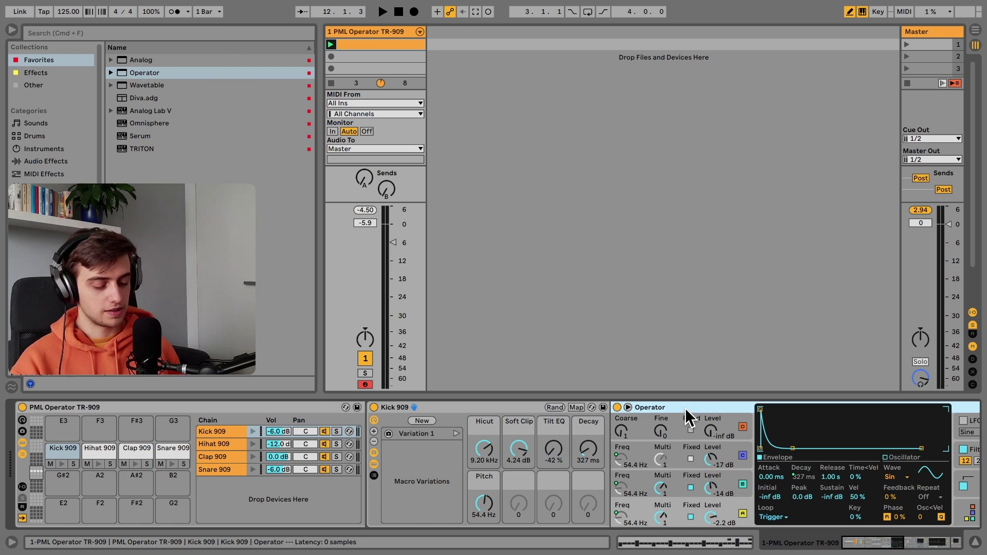
pyautogui.click(554, 122)
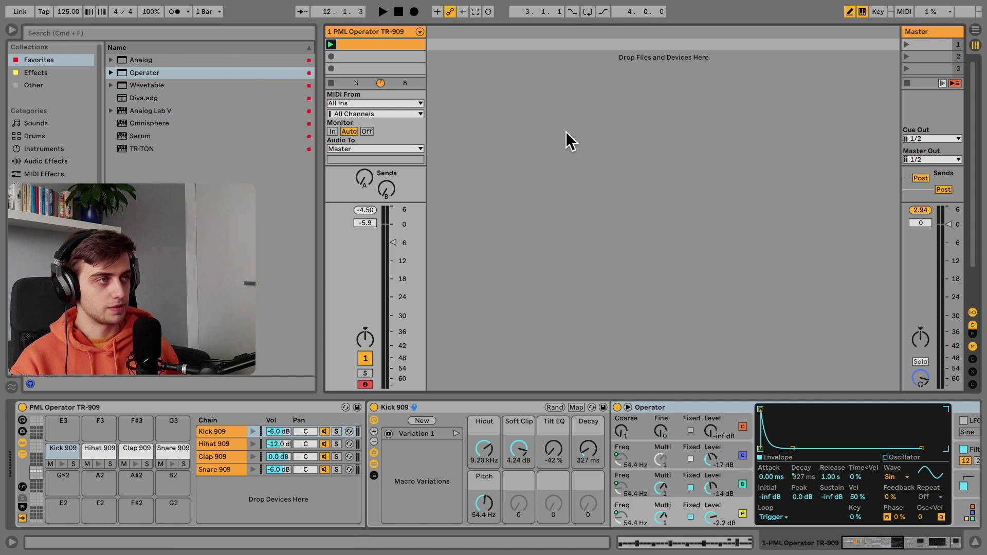
pyautogui.rightClick(551, 114)
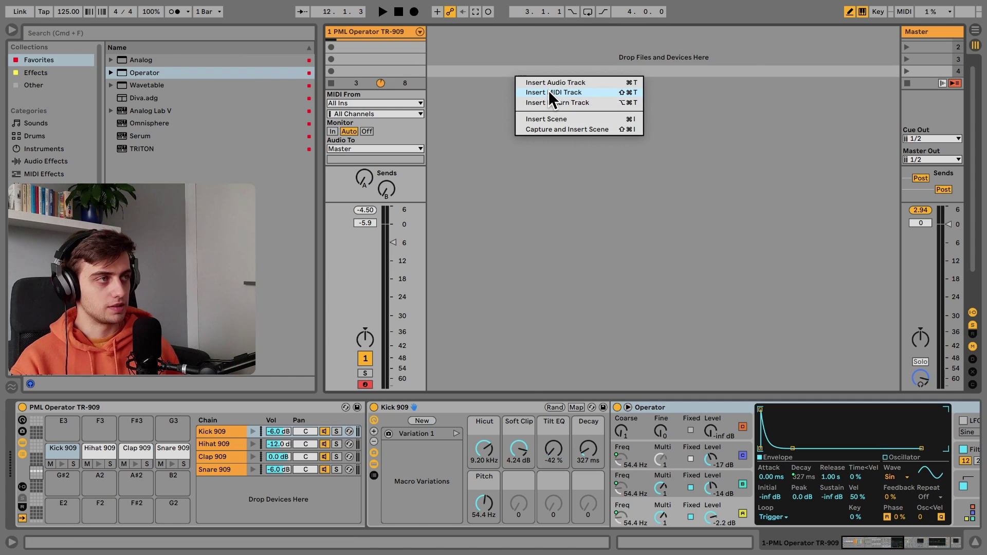
pyautogui.click(549, 92)
pyautogui.click(398, 458)
pyautogui.press('super+v')
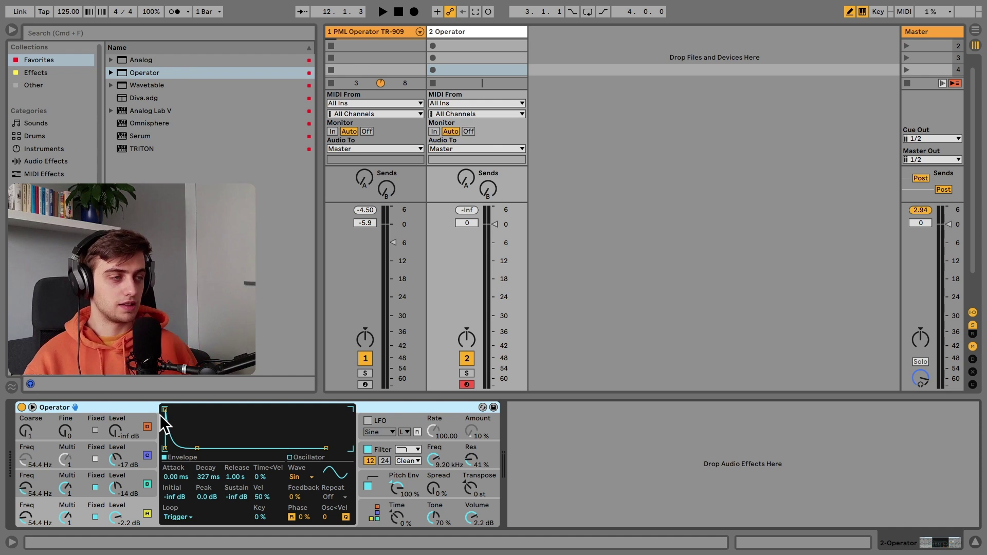
# Step: Audition oscillators A, B and C by muting each in turn, then set track 2 to -10.3 dB
pyautogui.click(147, 483)
pyautogui.click(146, 456)
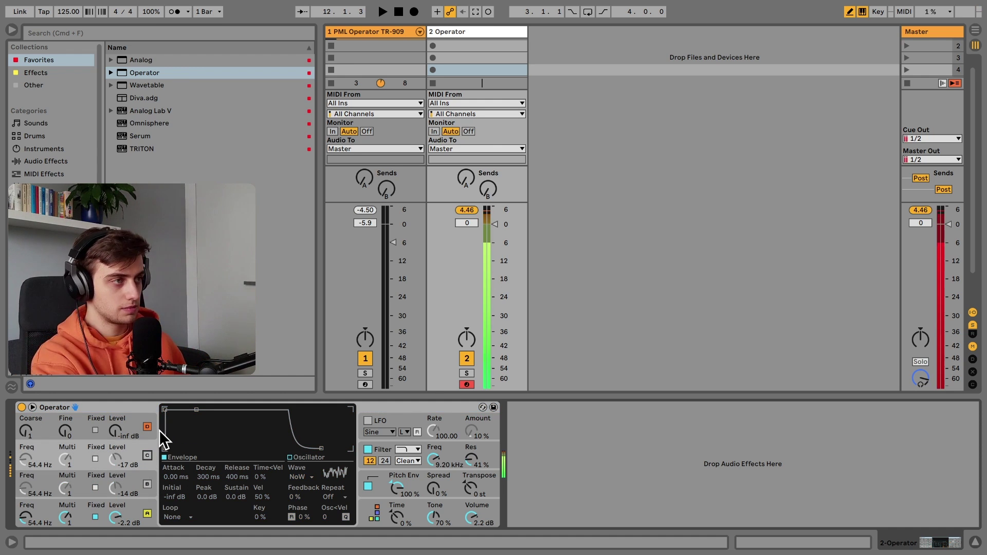
pyautogui.click(147, 484)
pyautogui.click(150, 516)
pyautogui.click(147, 455)
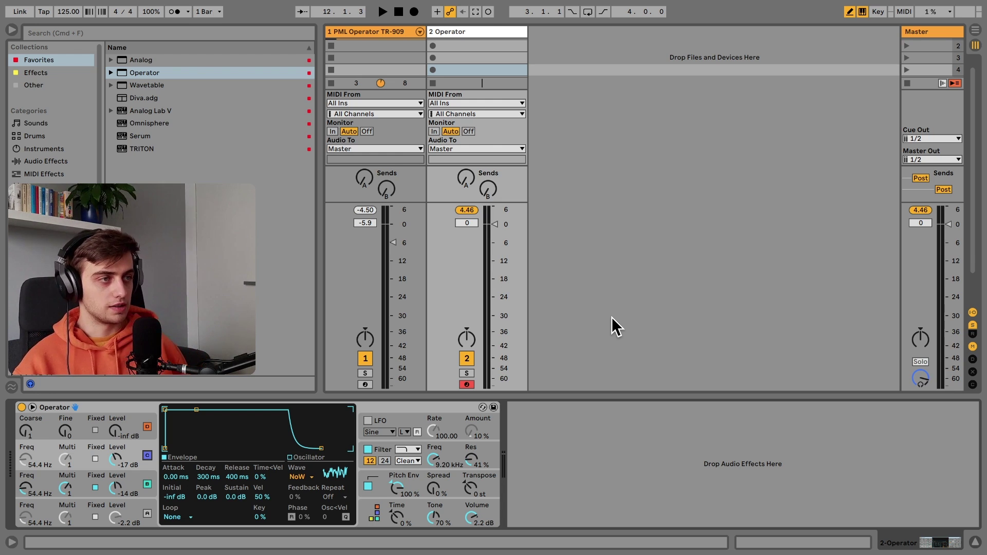
pyautogui.click(148, 513)
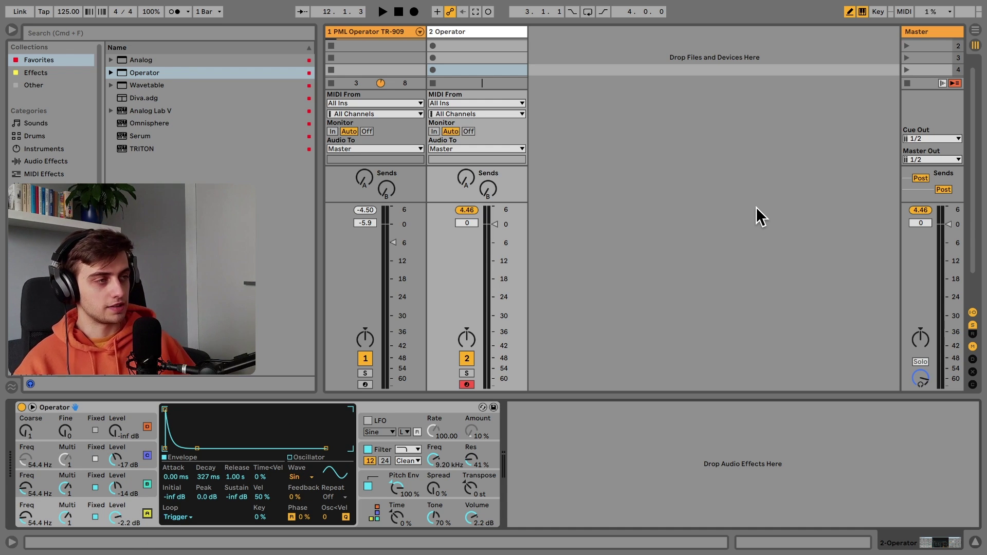
pyautogui.moveTo(495, 224); pyautogui.dragTo(505, 251)
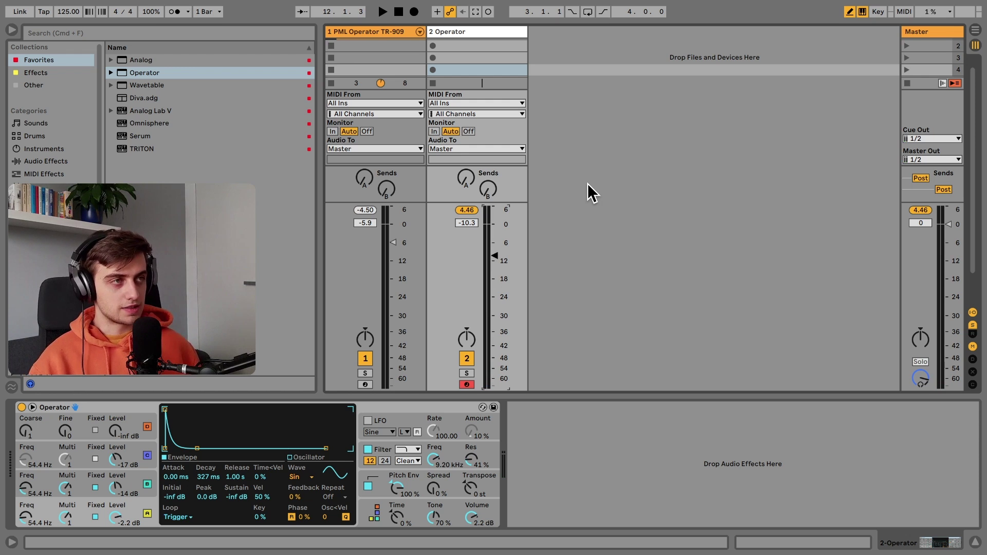
# Step: Load a default Operator on track 2 and fix oscillator A's frequency at 49.0 Hz
pyautogui.click(215, 73)
pyautogui.doubleClick(216, 73)
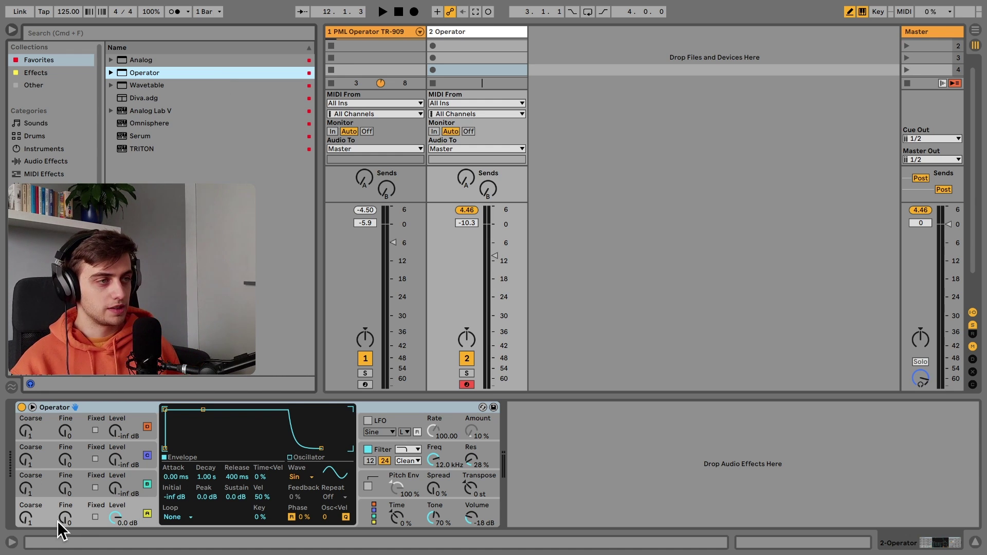
pyautogui.click(95, 516)
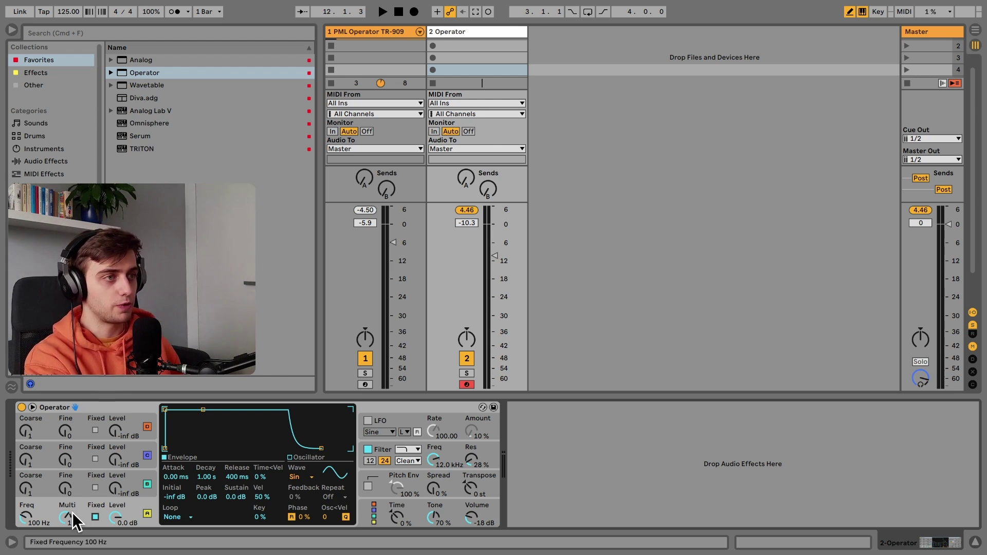
pyautogui.moveTo(32, 524)
pyautogui.mouseDown()
pyautogui.moveTo(32, 512)
pyautogui.moveTo(32, 527)
pyautogui.mouseUp()
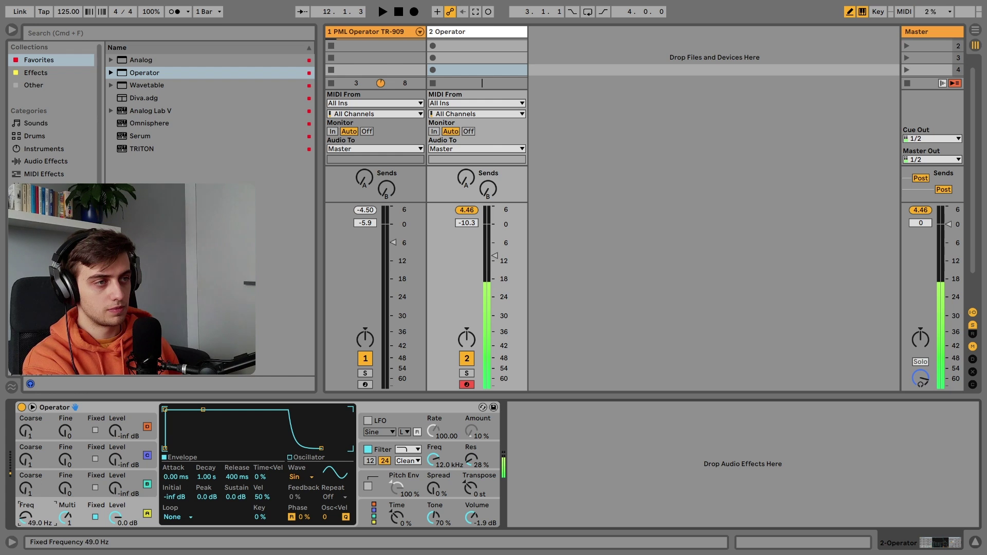
pyautogui.moveTo(24, 517); pyautogui.dragTo(18, 522)
pyautogui.click(461, 521)
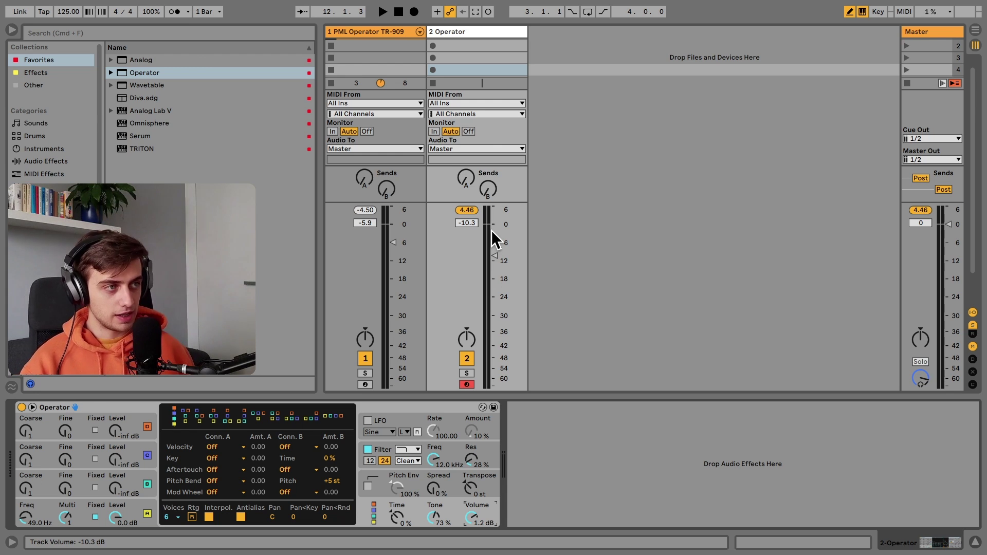
# Step: Set oscillator A's envelope to -inf dB sustain, 400 ms decay and 687 ms release
pyautogui.click(152, 504)
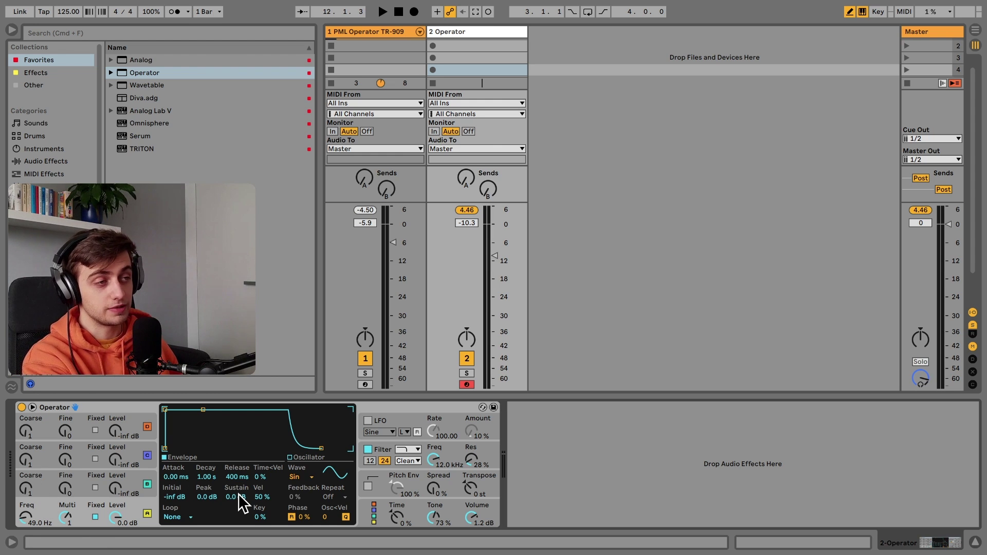
pyautogui.moveTo(239, 494); pyautogui.dragTo(239, 520)
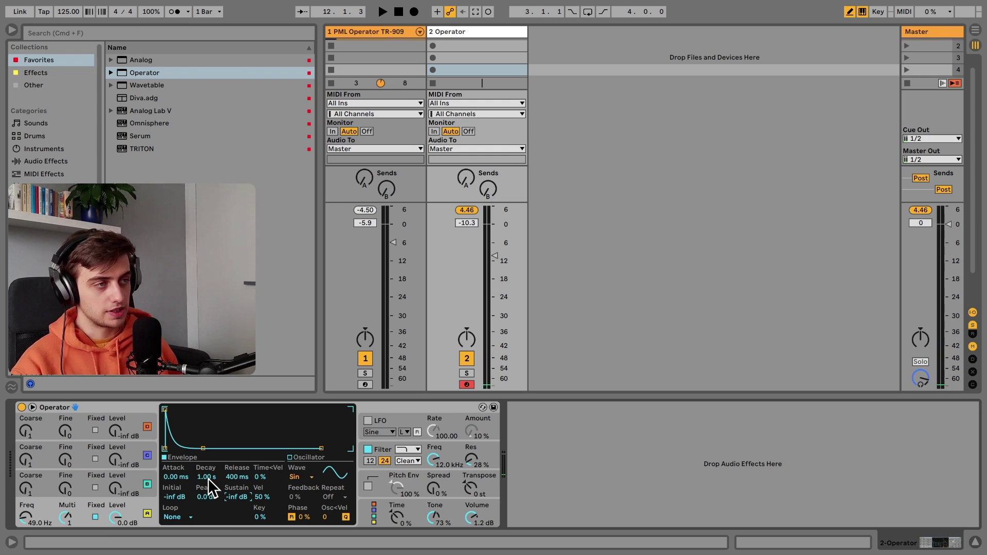
pyautogui.moveTo(208, 478); pyautogui.dragTo(207, 494)
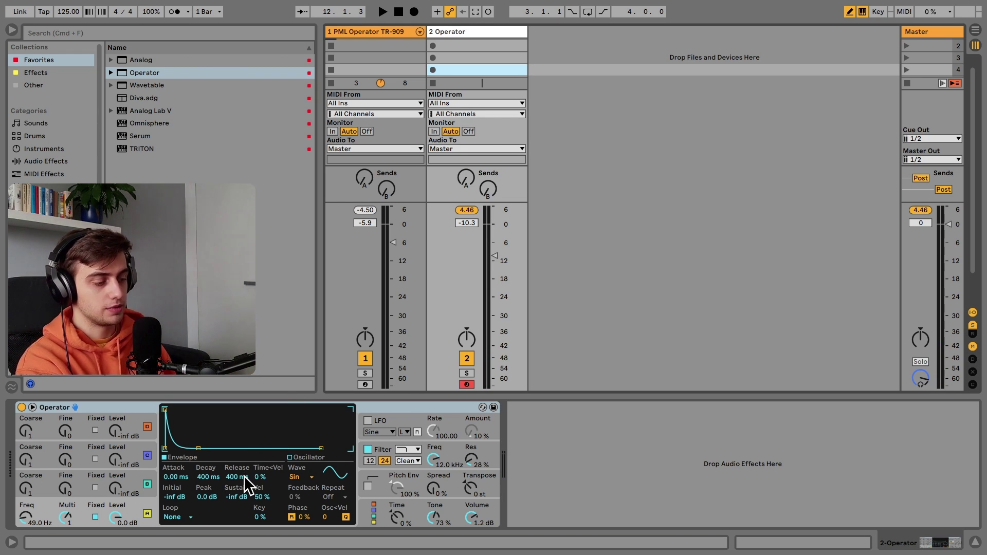
pyautogui.moveTo(243, 476); pyautogui.dragTo(244, 466)
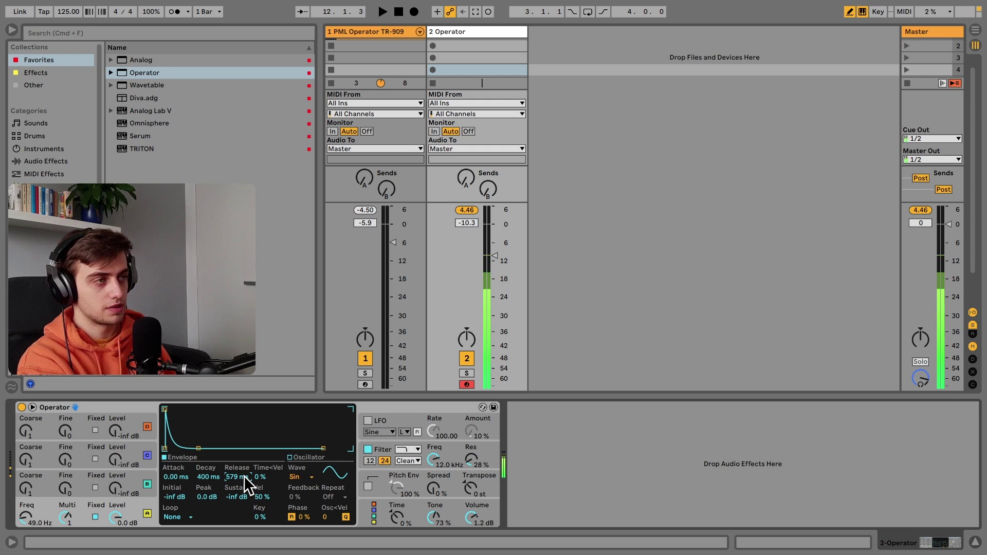
pyautogui.moveTo(244, 476); pyautogui.dragTo(244, 463)
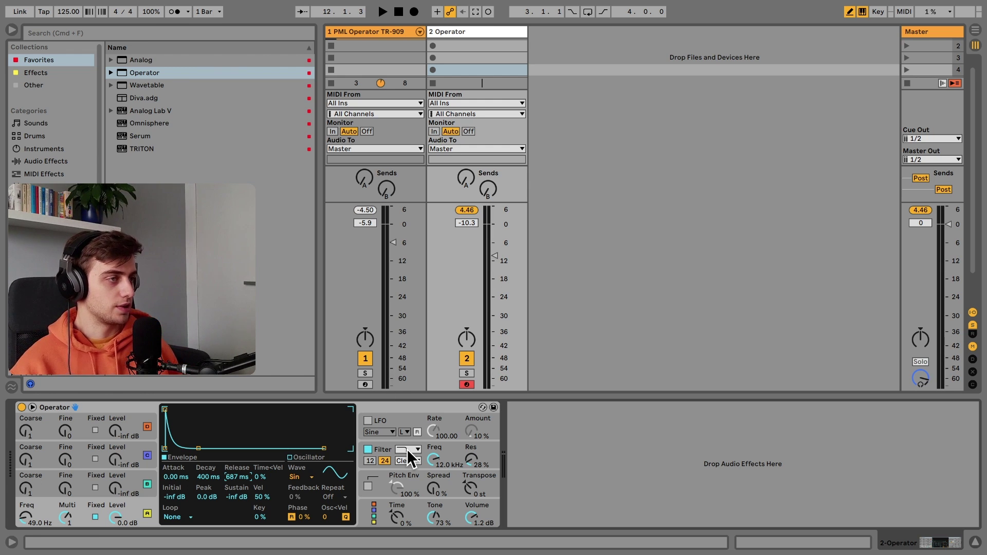
# Step: Enable Operator's pitch envelope with a +36 st initial value and a +24 st peak
pyautogui.click(369, 485)
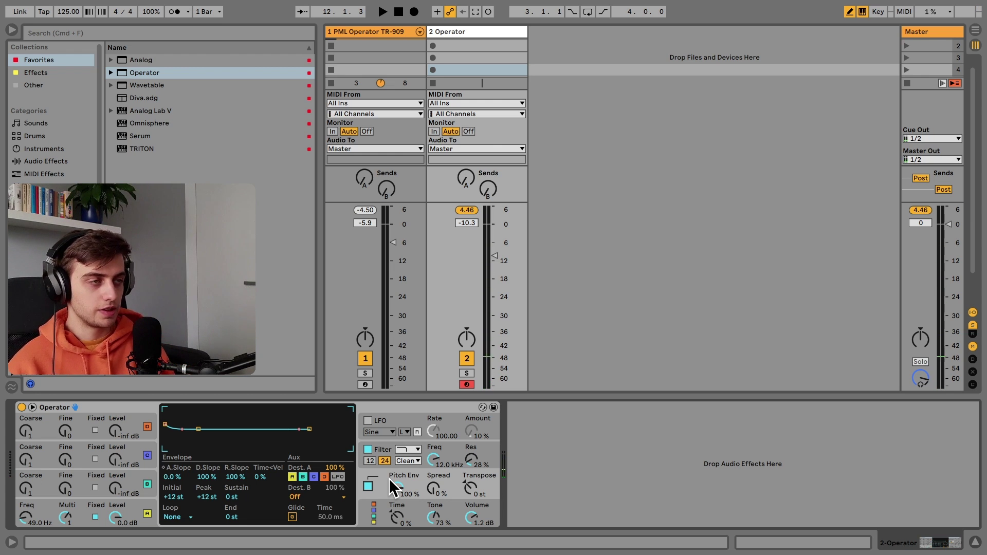
pyautogui.click(175, 496)
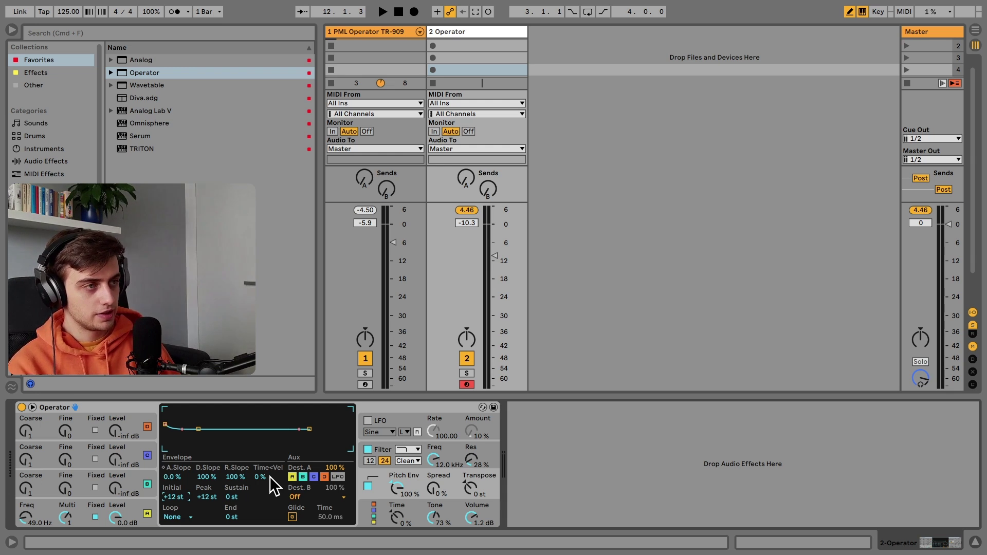
pyautogui.write('36')
pyautogui.press('Return')
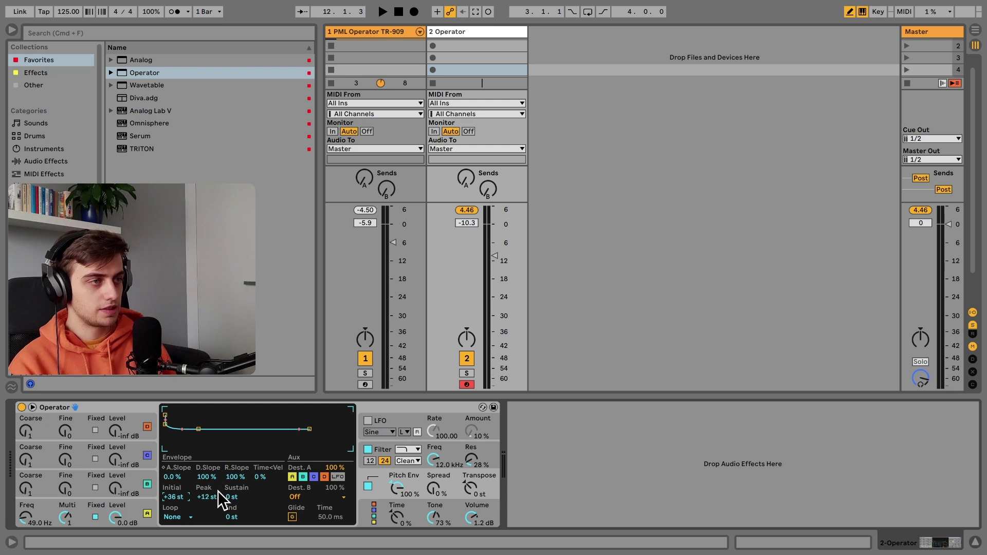
pyautogui.write('24')
pyautogui.press('Return')
pyautogui.press('a')
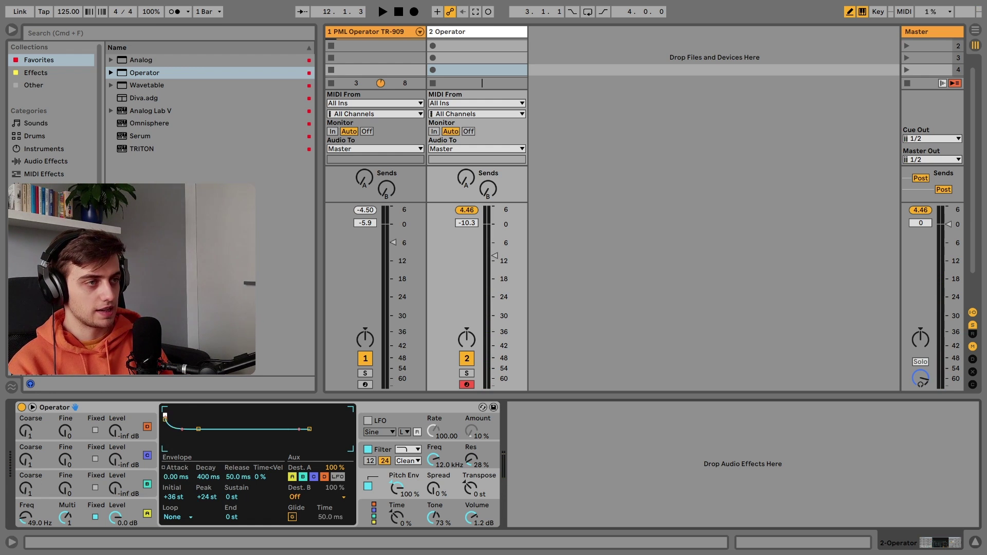
# Step: Give the pitch envelope a 5 ms attack, a 120 ms decay, and a reshaped attack slope
pyautogui.moveTo(174, 472); pyautogui.dragTo(174, 465)
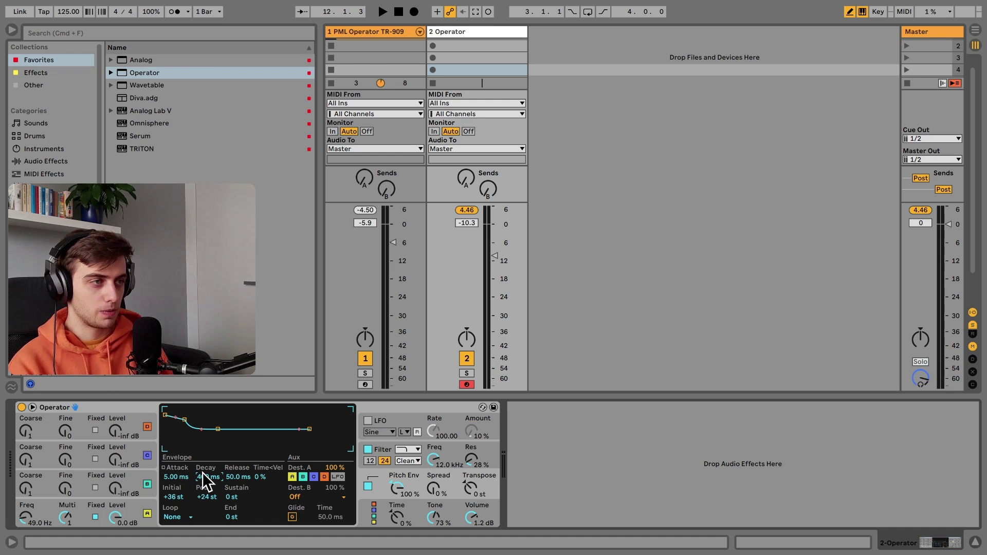
pyautogui.moveTo(203, 473); pyautogui.dragTo(203, 475)
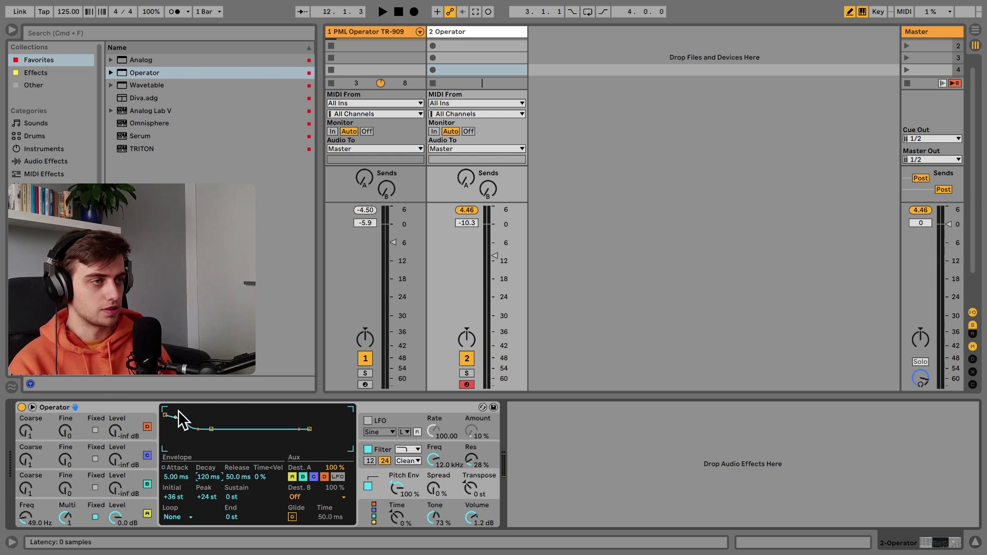
pyautogui.moveTo(176, 417); pyautogui.dragTo(176, 394)
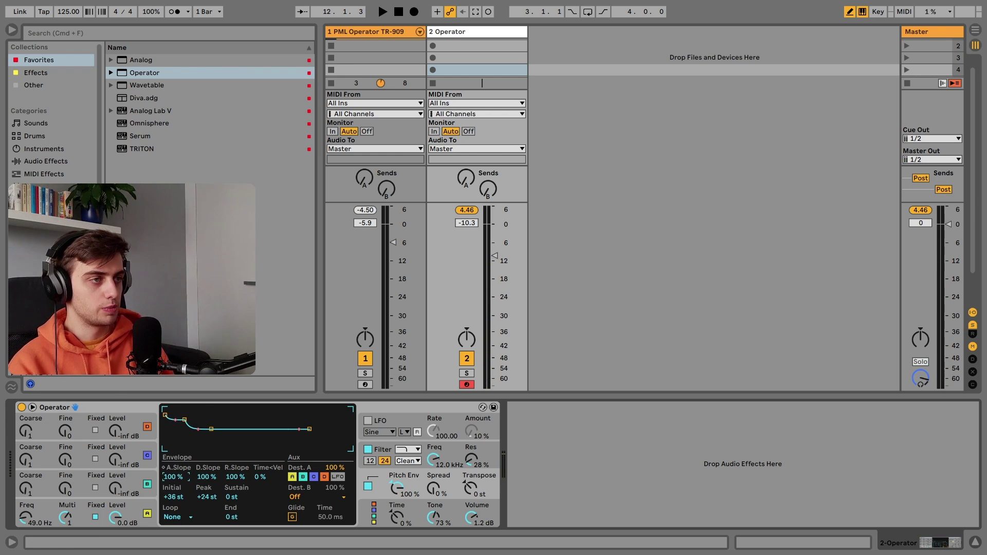
pyautogui.click(165, 417)
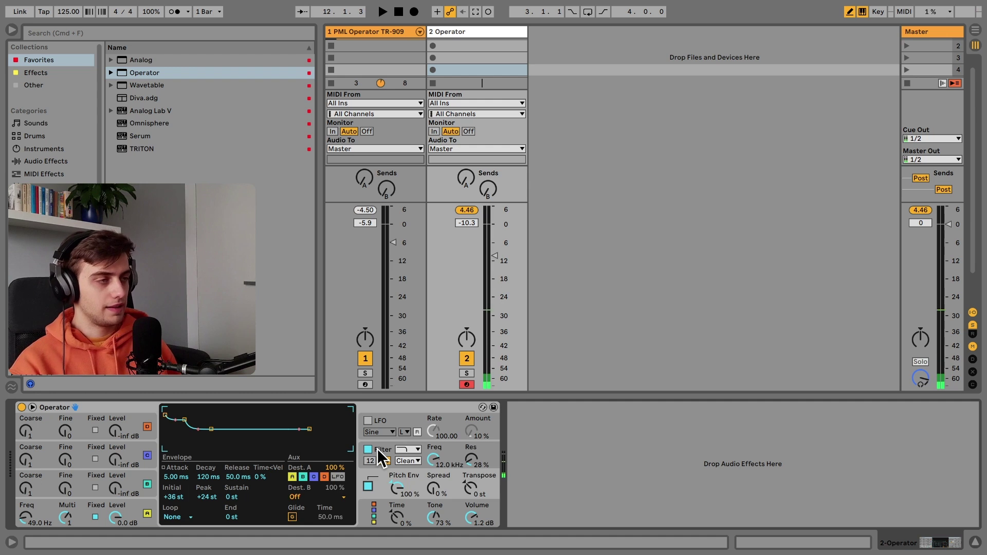
# Step: Raise Operator's filter cutoff to 15.9 kHz and choose the Hard shaper type
pyautogui.click(379, 449)
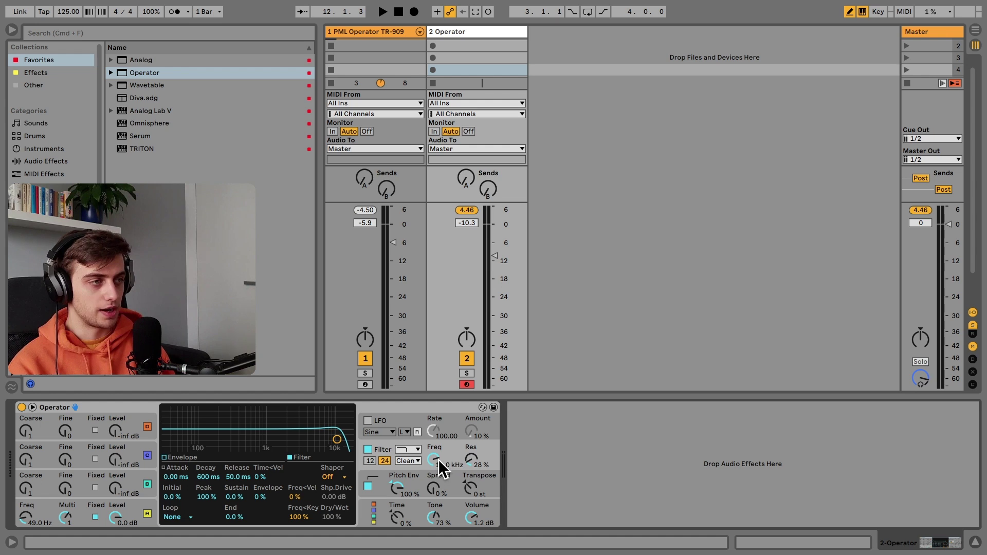
pyautogui.moveTo(436, 459); pyautogui.dragTo(436, 453)
pyautogui.click(338, 475)
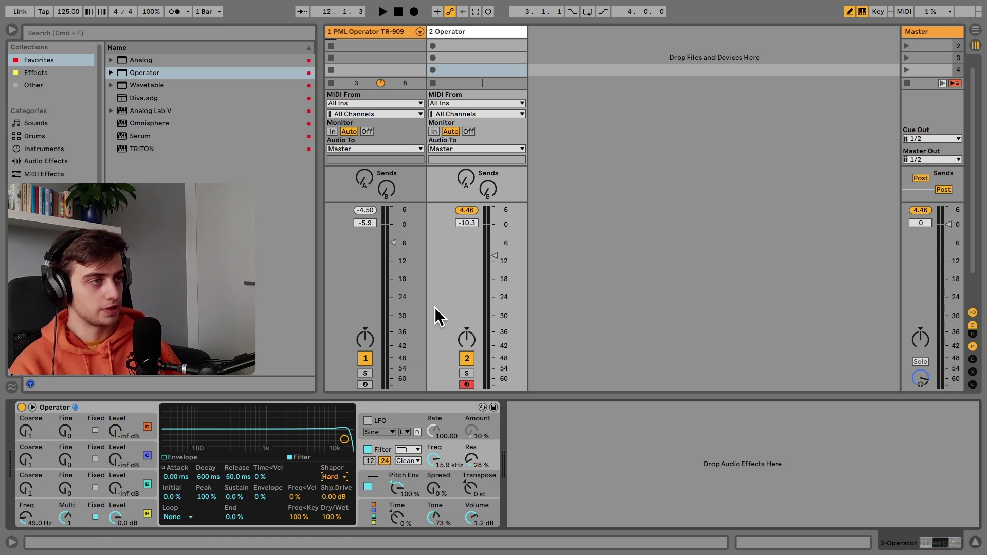
pyautogui.press('a')
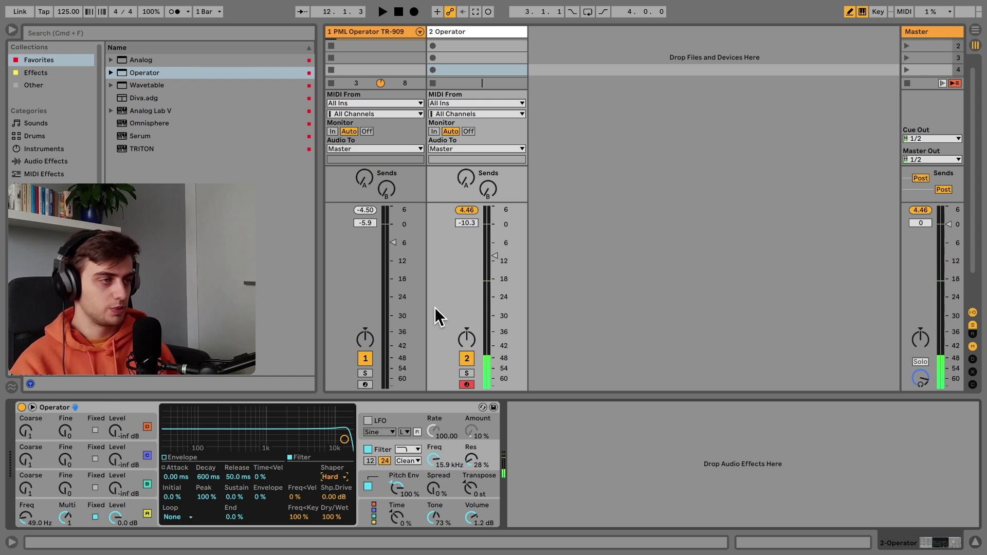
# Step: Lower the shaper drive to -12.0 dB and A/B the filter by bypassing it
pyautogui.moveTo(332, 497); pyautogui.dragTo(332, 527)
pyautogui.press('a')
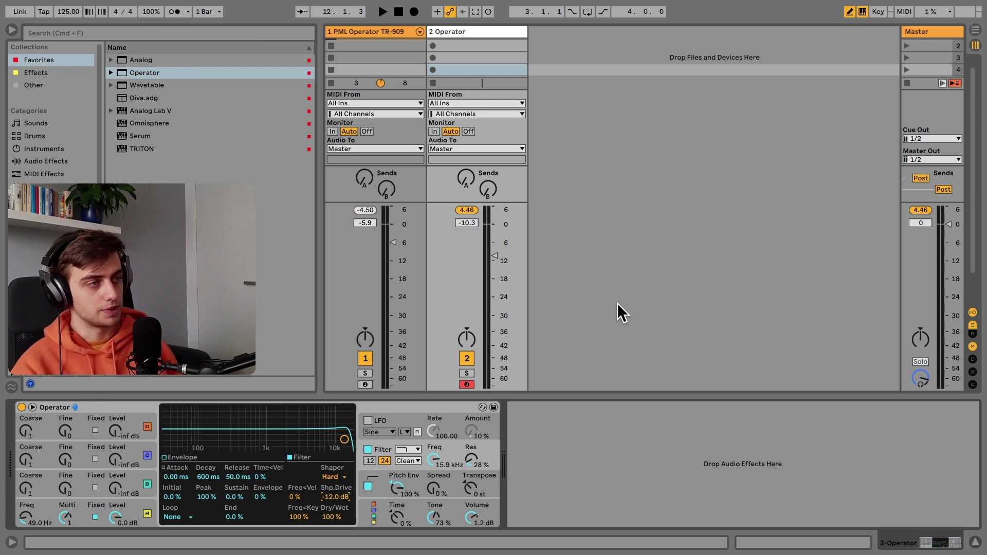
pyautogui.click(367, 449)
pyautogui.click(368, 448)
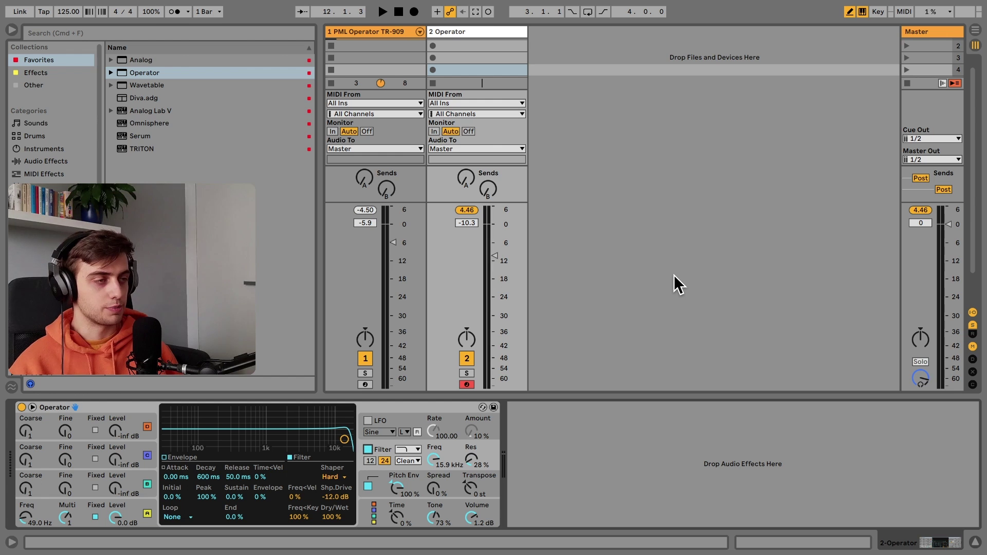
pyautogui.moveTo(790, 5)
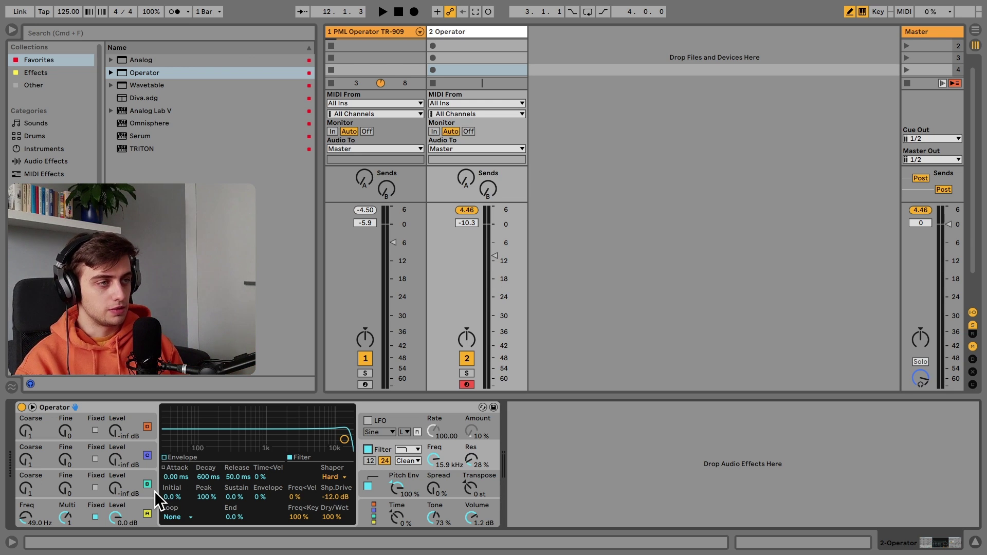
# Step: Switch Operator to a different algorithm so oscillator A sounds alone at 0.0 dB
pyautogui.click(399, 522)
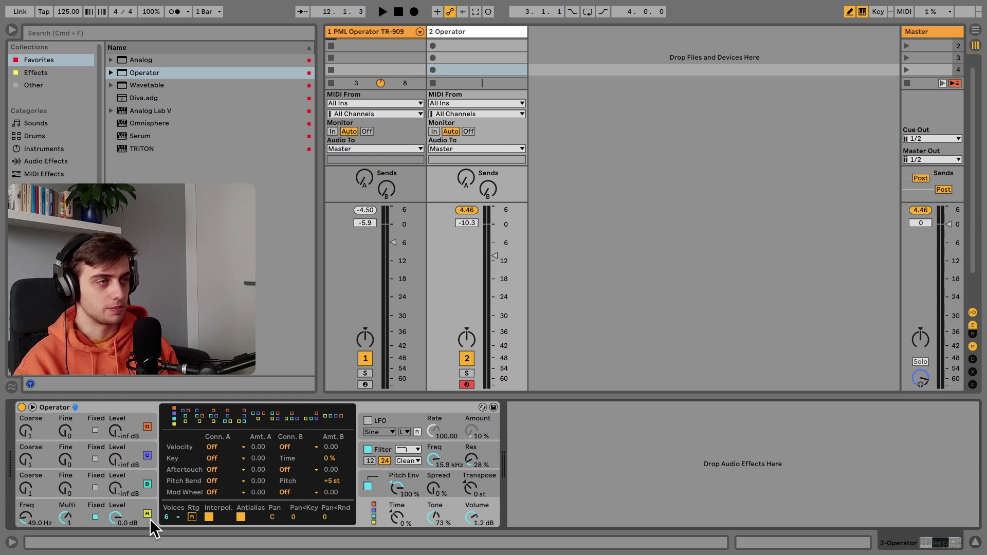
pyautogui.click(238, 421)
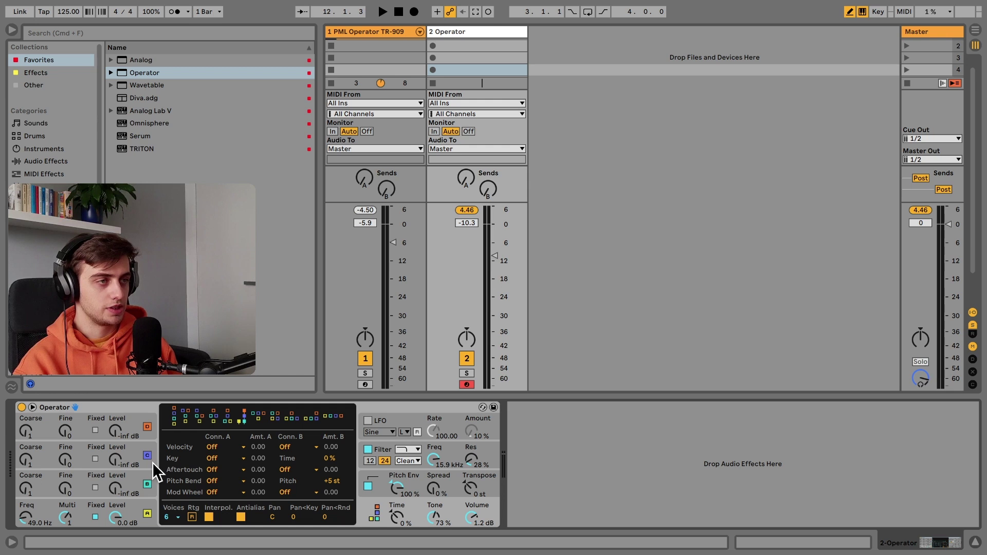
# Step: Make oscillator B a fixed 49.0 Hz tone at -14 dB, -inf dB sustain, 73 ms decay
pyautogui.click(149, 513)
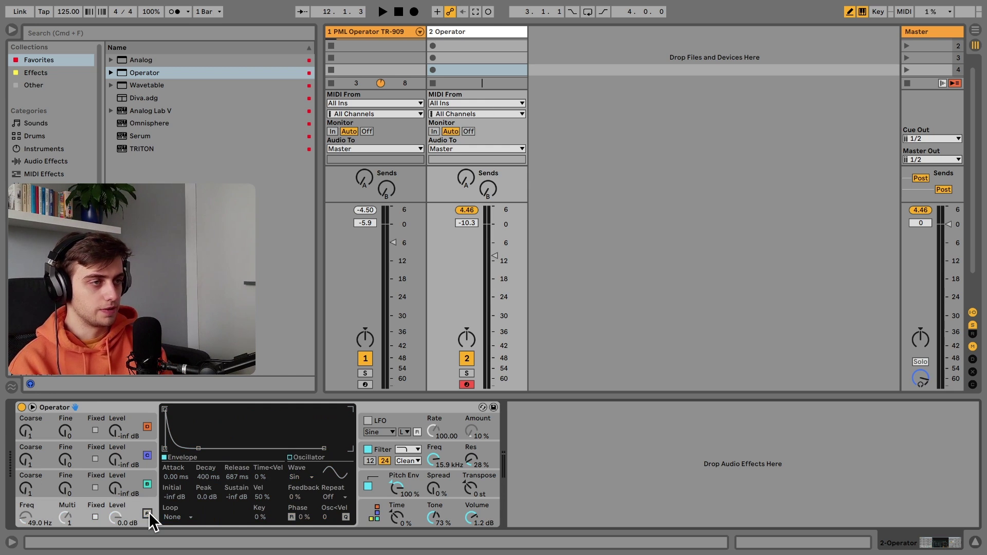
pyautogui.click(96, 487)
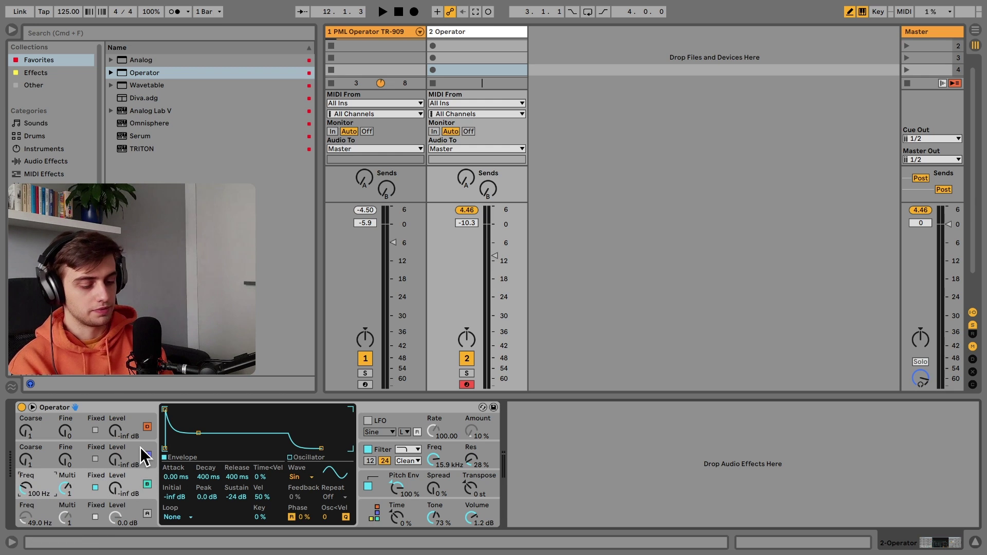
pyautogui.moveTo(117, 484); pyautogui.dragTo(116, 460)
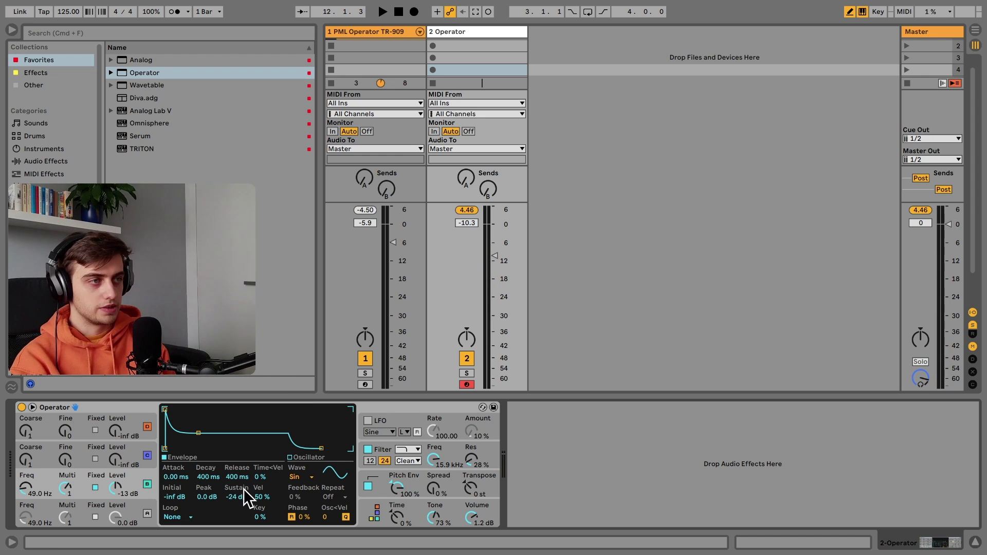
pyautogui.moveTo(237, 496); pyautogui.dragTo(237, 520)
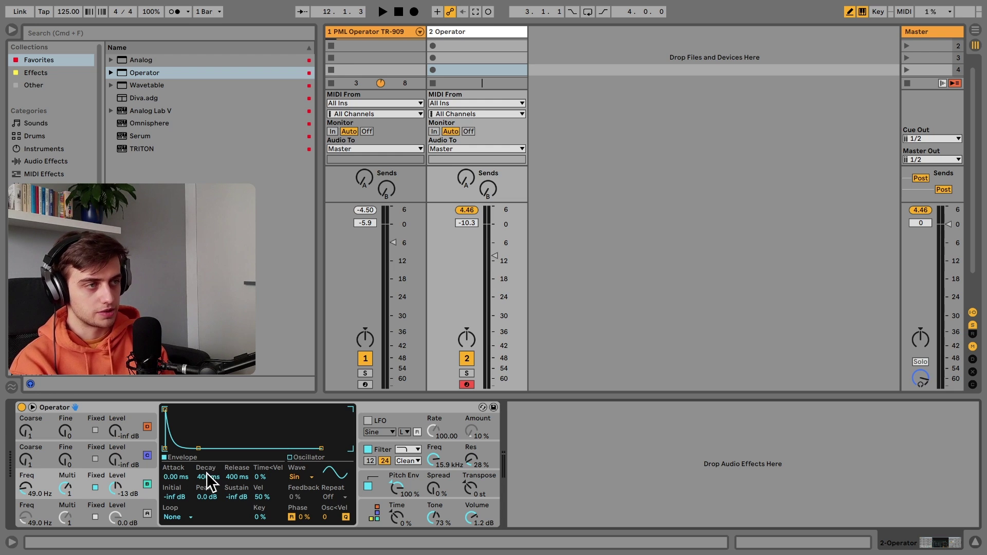
pyautogui.scroll(-10, 207, 476)
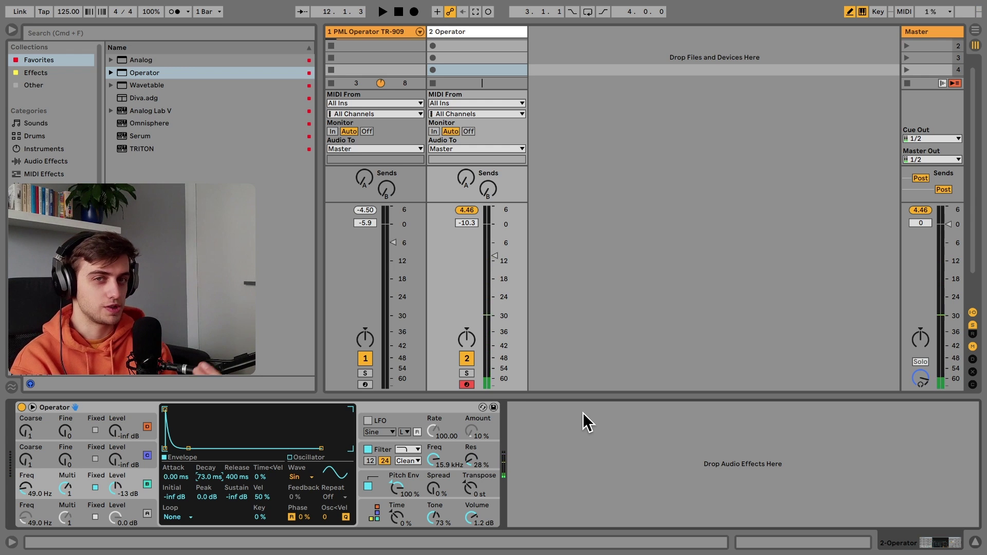
pyautogui.click(113, 492)
pyautogui.moveTo(113, 491); pyautogui.dragTo(113, 493)
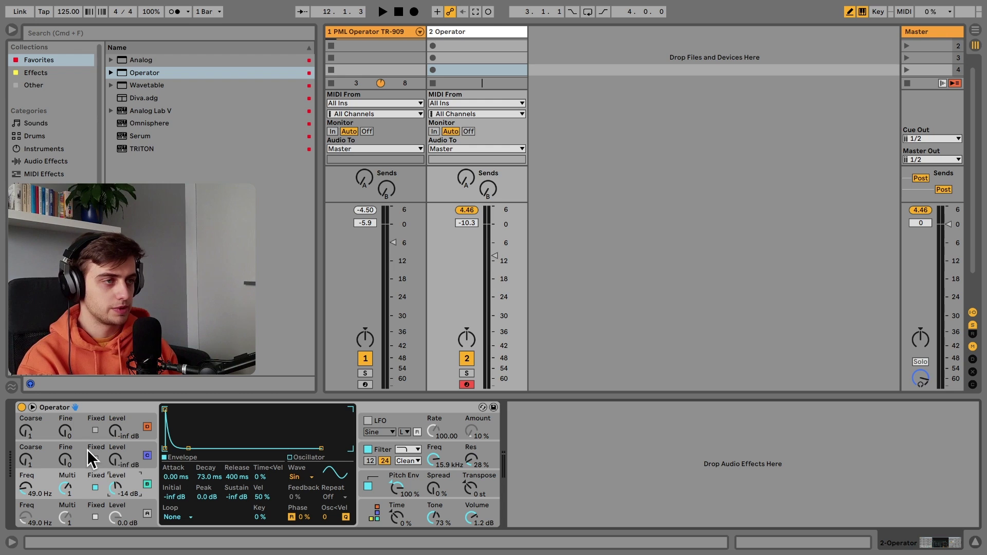
# Step: Set oscillator C's wave to Noise White at -17 dB with sustain at 0.0 dB
pyautogui.click(147, 447)
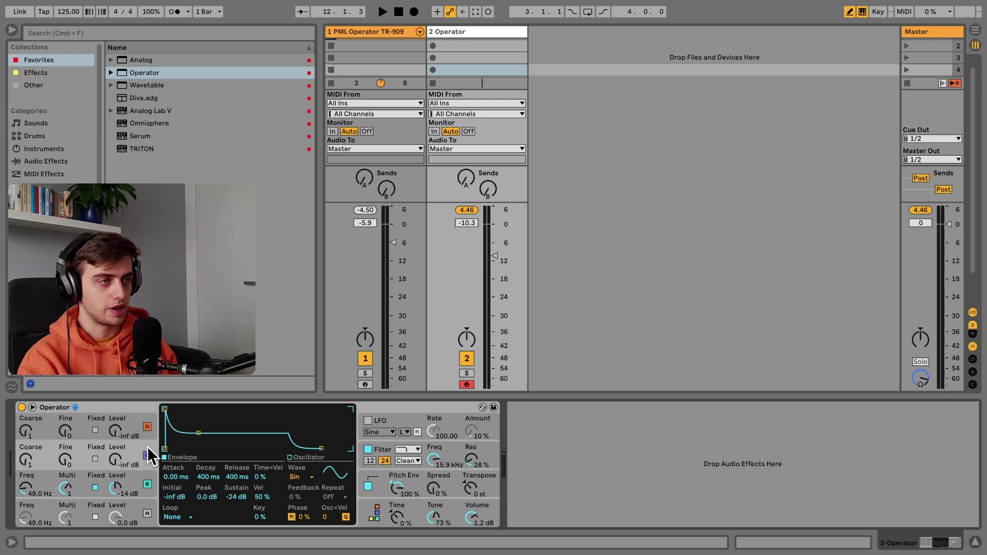
pyautogui.click(297, 476)
pyautogui.click(300, 457)
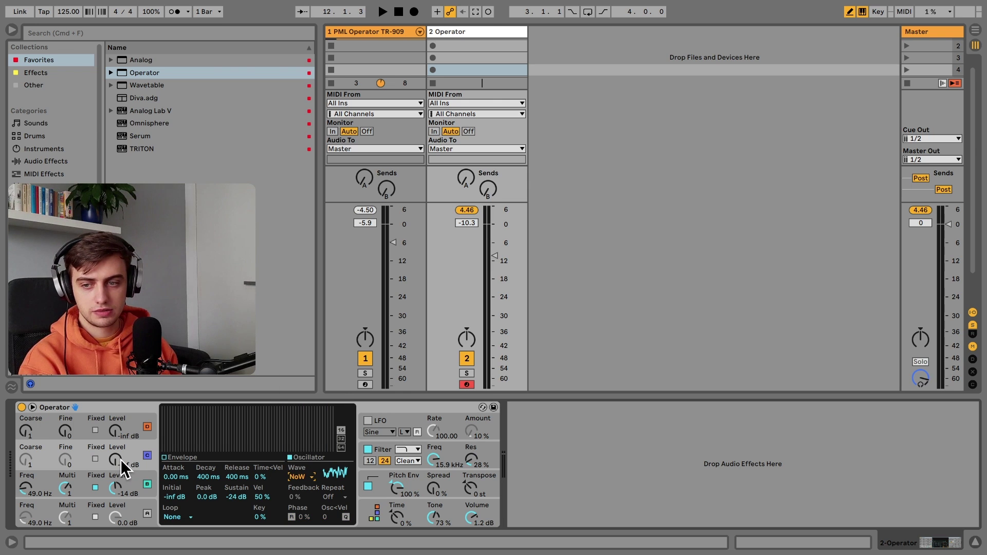
pyautogui.moveTo(114, 459); pyautogui.dragTo(115, 442)
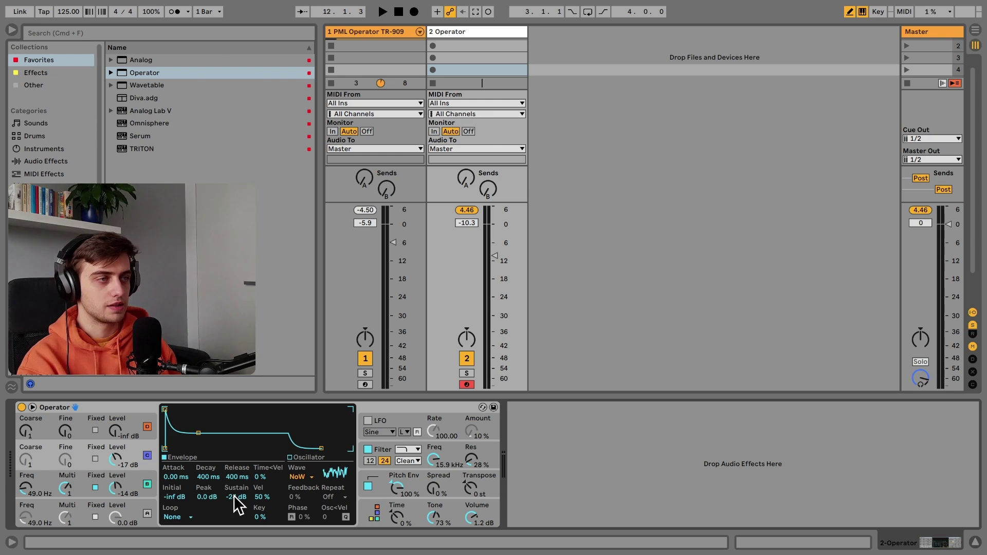
pyautogui.moveTo(234, 496); pyautogui.dragTo(234, 458)
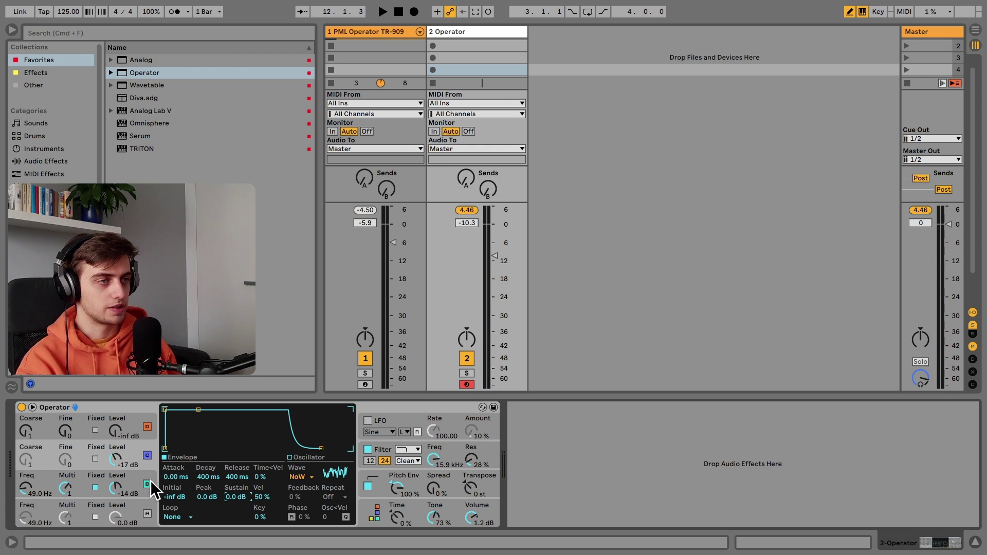
# Step: Turn oscillator A back on and enter -2 dB as its level
pyautogui.click(150, 511)
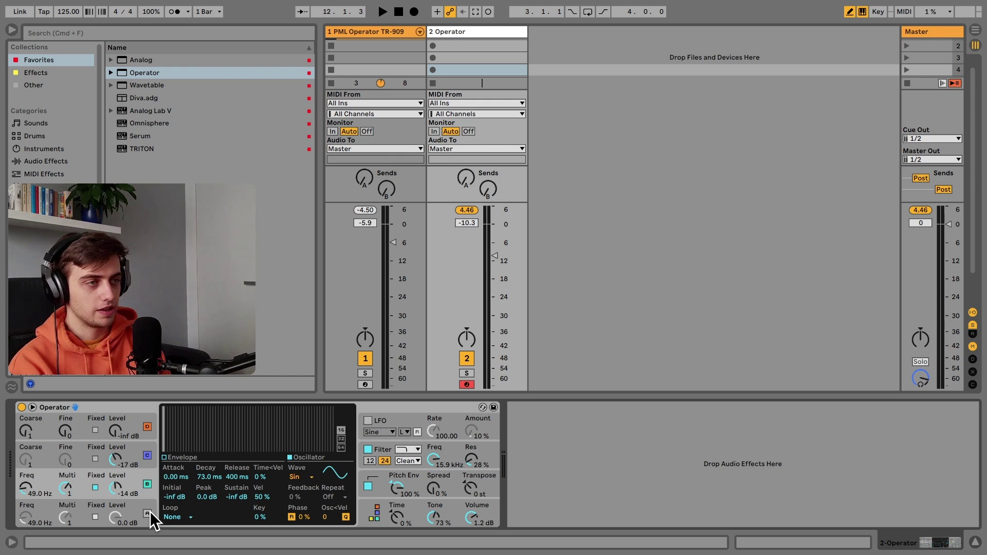
pyautogui.click(148, 513)
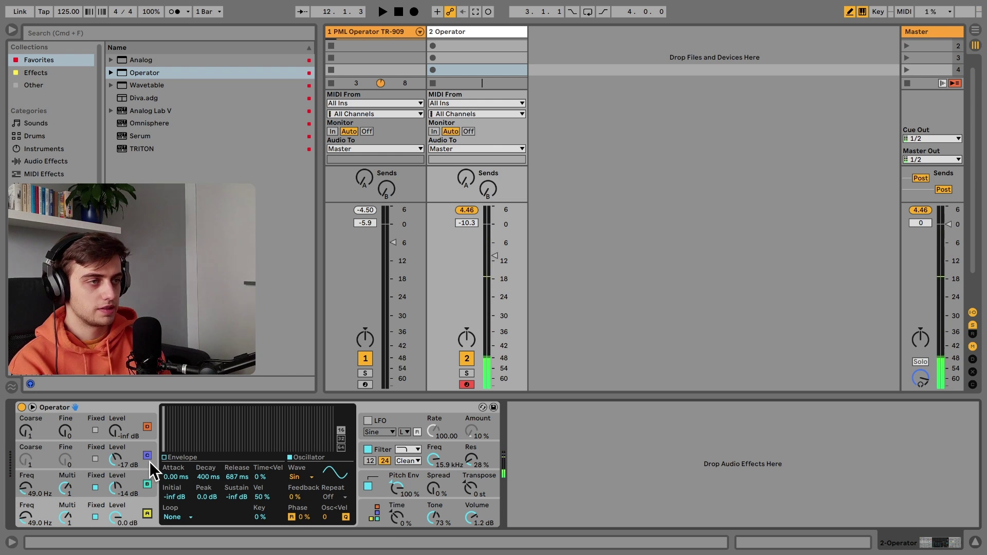
pyautogui.click(119, 514)
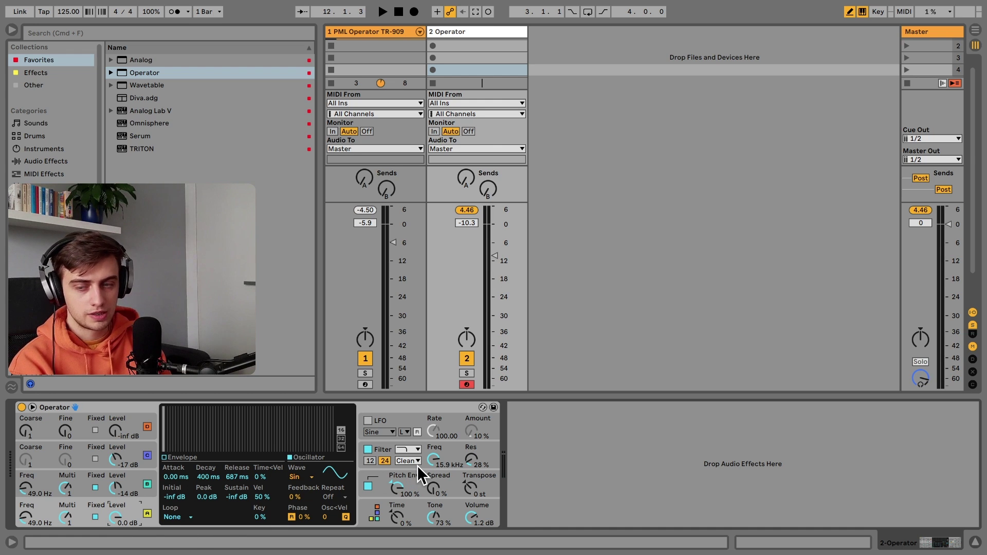
pyautogui.write('-2')
pyautogui.press('Return')
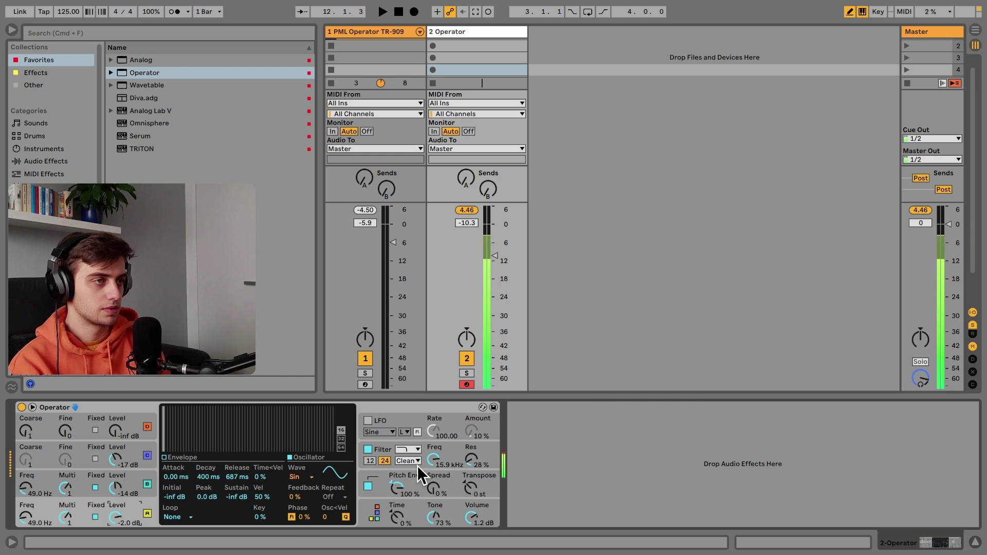
pyautogui.click(82, 453)
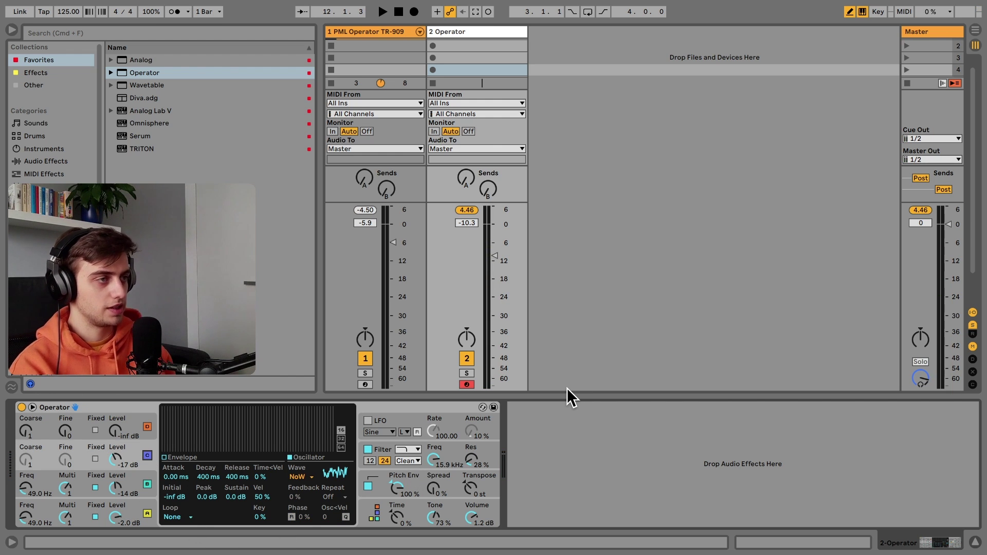
# Step: Load Glue Compressor from Audio Effects onto track 2 after Operator
pyautogui.click(404, 478)
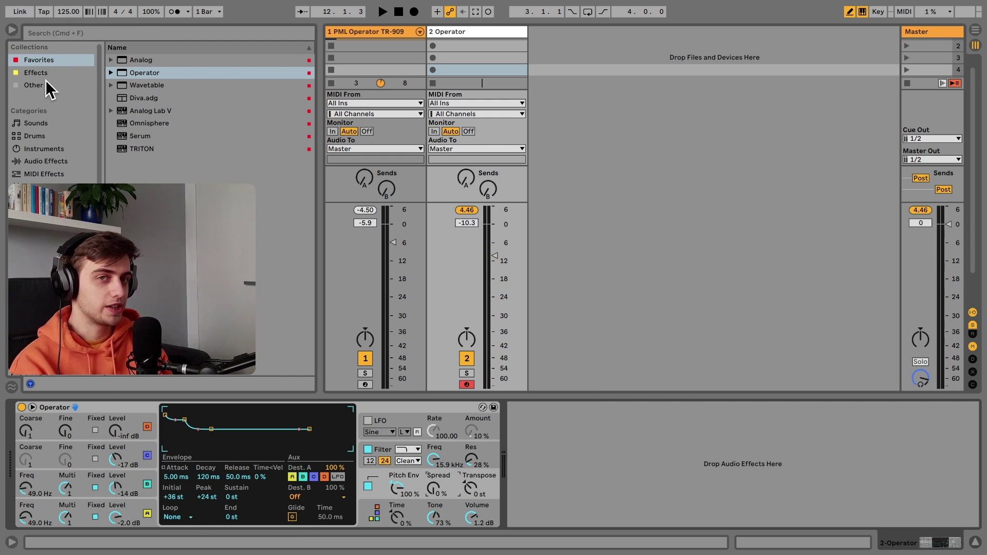
pyautogui.click(43, 160)
pyautogui.doubleClick(185, 148)
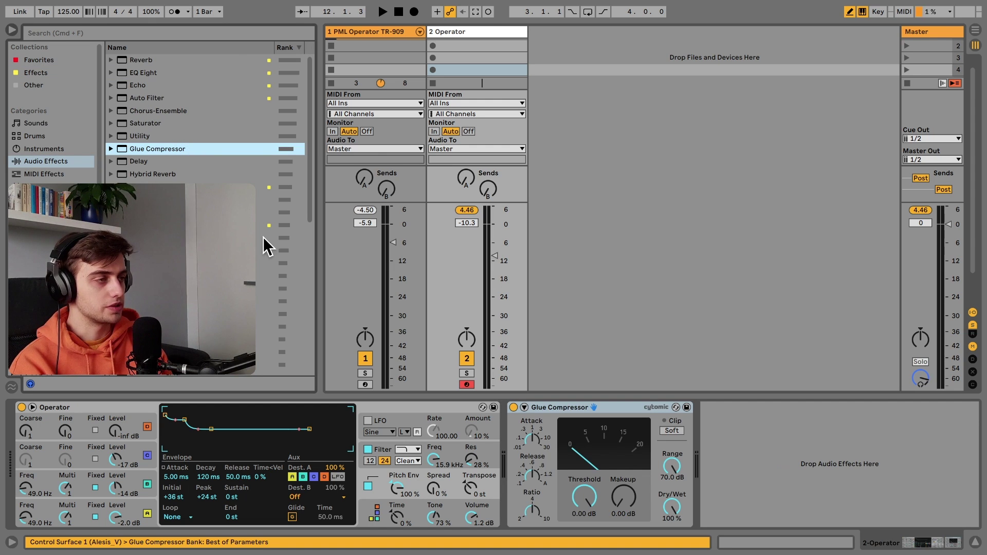
# Step: Enable Glue Compressor Soft clipping, set makeup to 2.38 dB, and raise track 2 to -1.7 dB
pyautogui.click(677, 431)
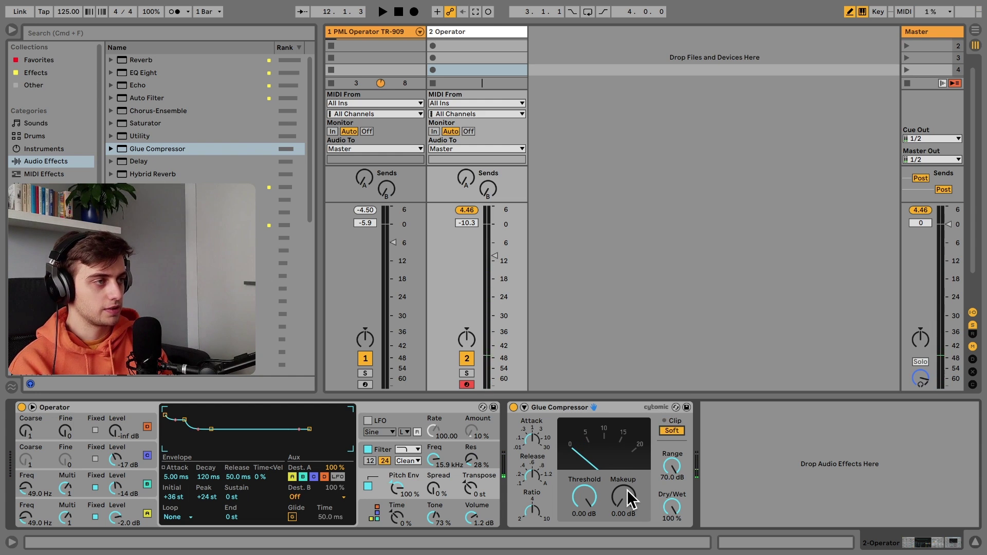
pyautogui.moveTo(624, 501); pyautogui.dragTo(623, 488)
pyautogui.moveTo(492, 245); pyautogui.dragTo(492, 228)
pyautogui.moveTo(623, 496); pyautogui.dragTo(623, 493)
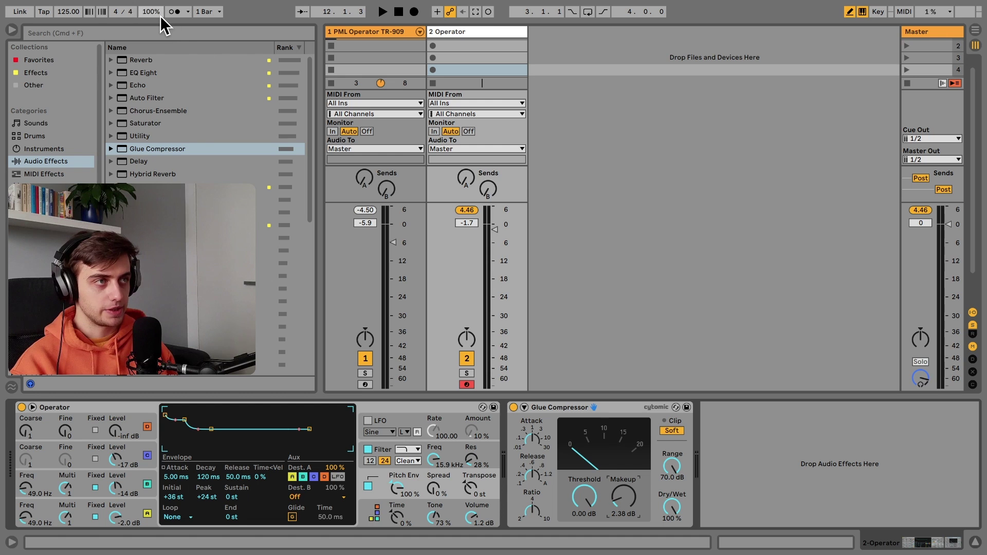
# Step: Put EQ Eight before the Glue Compressor with a 2.25 kHz high shelf at -3.81 dB
pyautogui.click(160, 31)
pyautogui.write('eq')
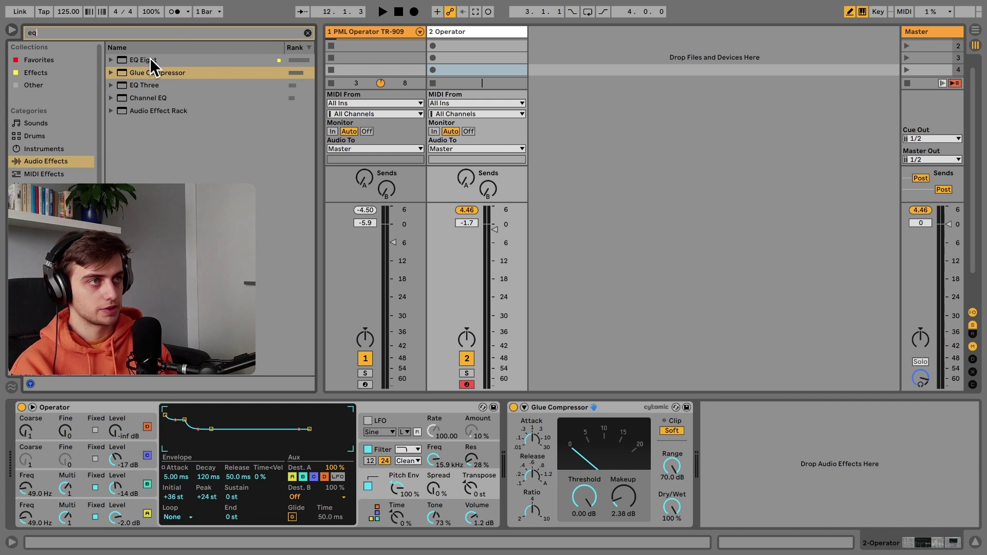
pyautogui.doubleClick(149, 60)
pyautogui.moveTo(890, 452); pyautogui.dragTo(859, 443)
pyautogui.moveTo(689, 407); pyautogui.dragTo(466, 414)
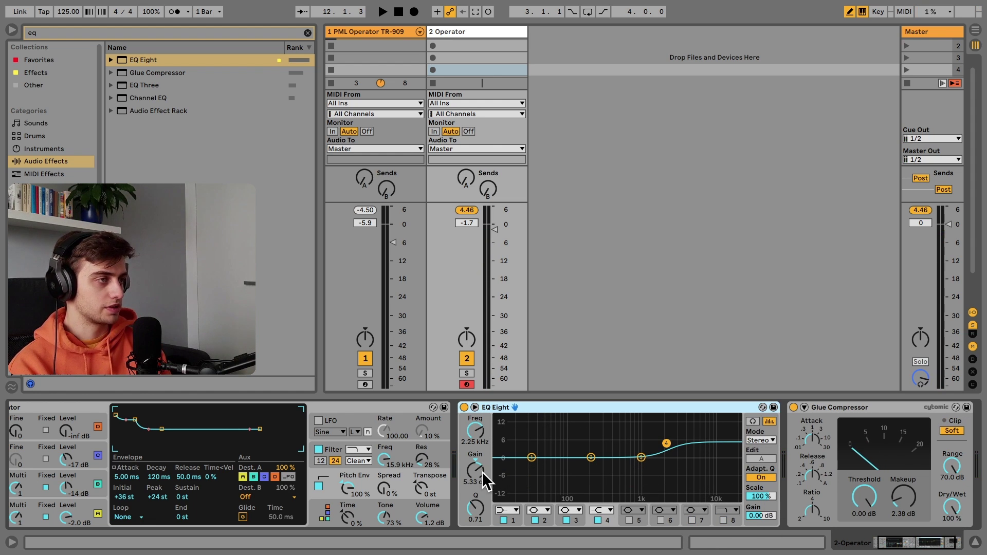
pyautogui.moveTo(476, 470); pyautogui.dragTo(477, 492)
# Step: Collapse EQ Eight and the Glue Compressor so Operator is fully visible
pyautogui.doubleClick(634, 408)
pyautogui.doubleClick(634, 409)
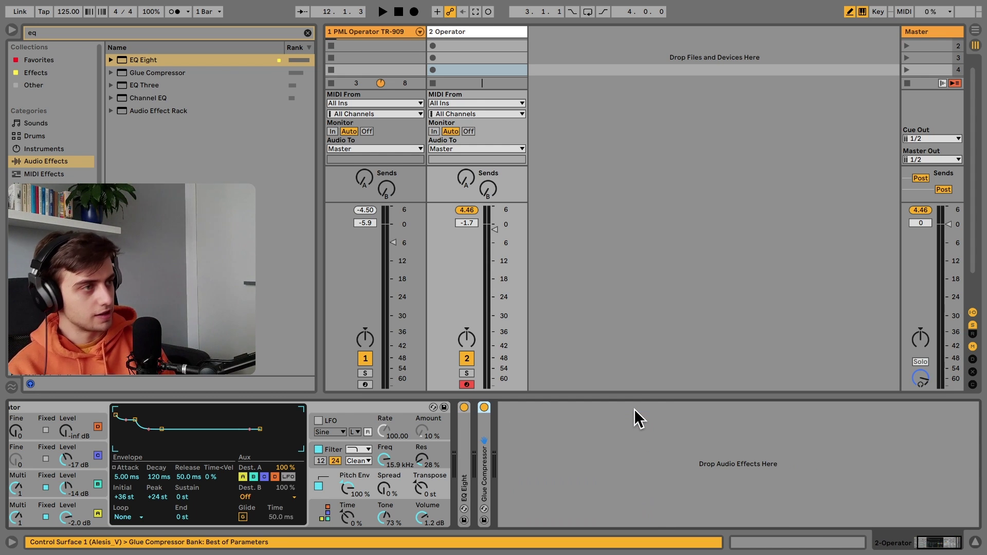
pyautogui.click(932, 546)
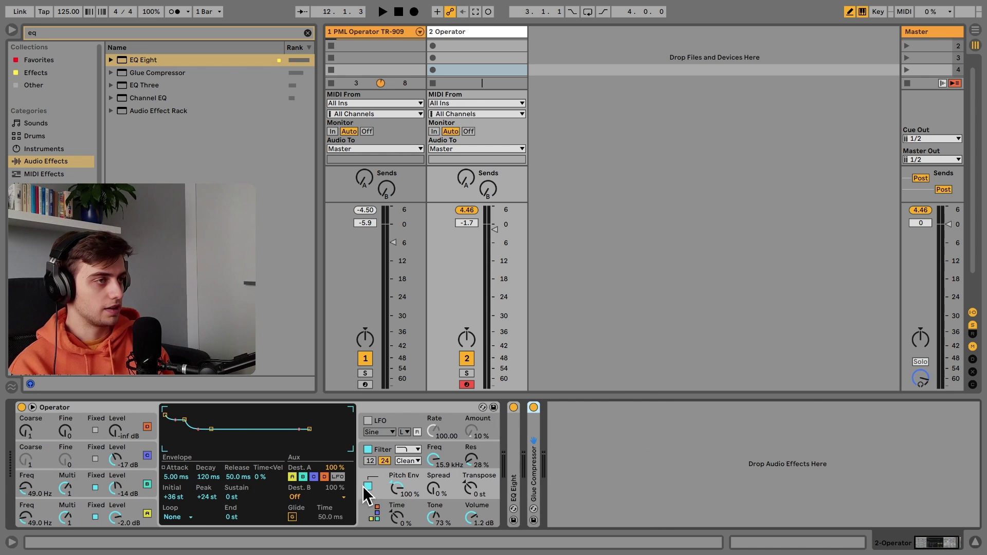
# Step: Group Operator, EQ Eight and Glue Compressor into an Instrument Rack and show its macros
pyautogui.click(418, 410)
pyautogui.hotkey('ctrl', 'a')
pyautogui.hotkey('ctrl', 'g')
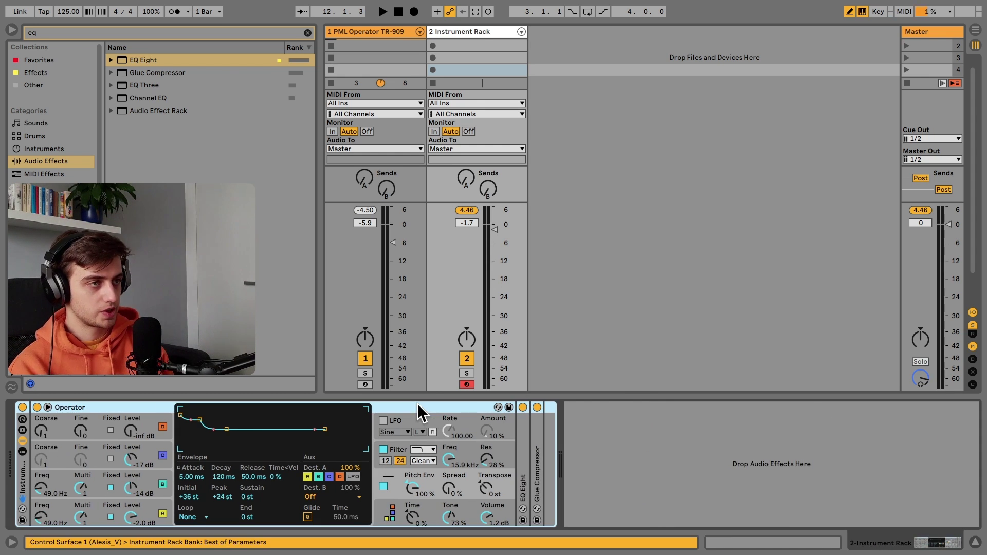
pyautogui.click(25, 419)
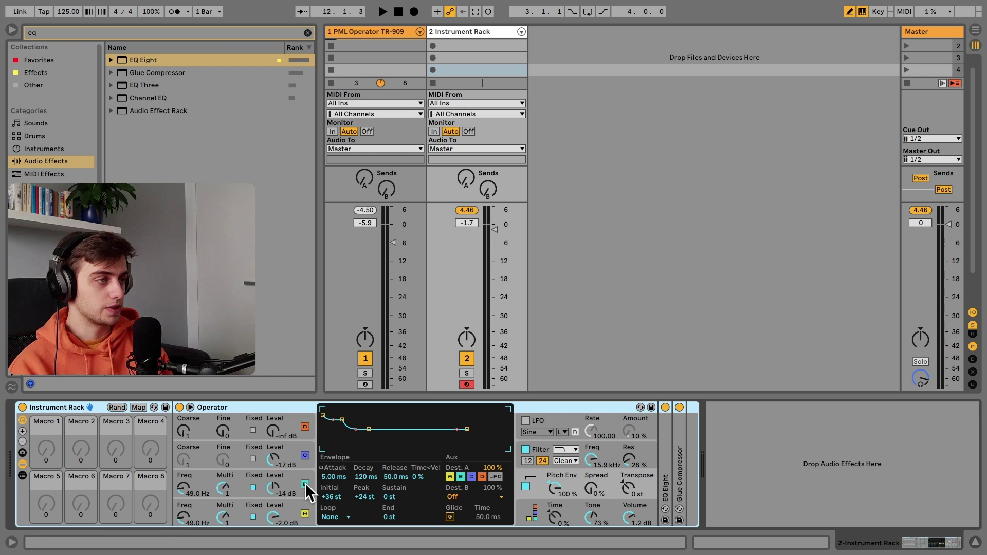
pyautogui.click(305, 503)
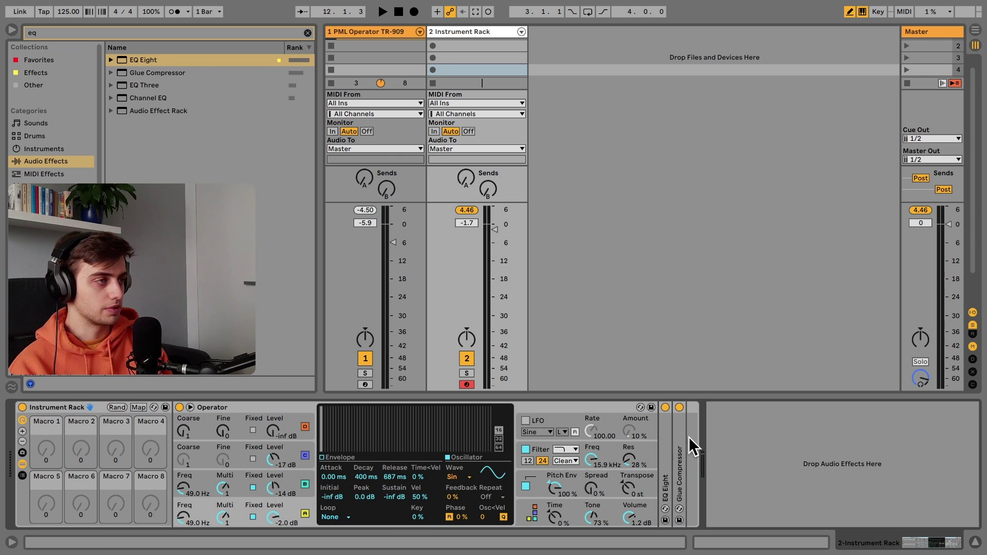
# Step: Review the rack's effects, then cut the whole Instrument Rack from track 2
pyautogui.press('Return')
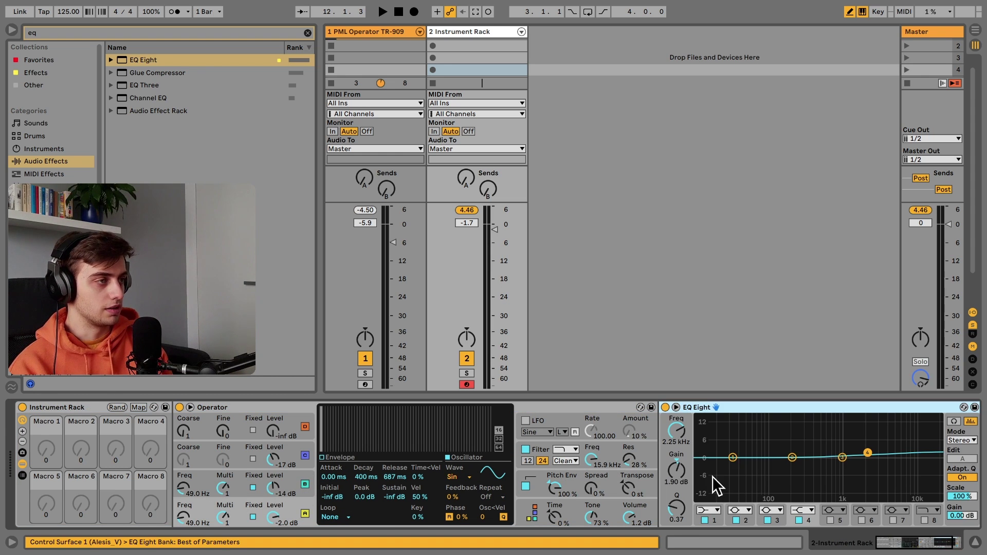
pyautogui.doubleClick(779, 408)
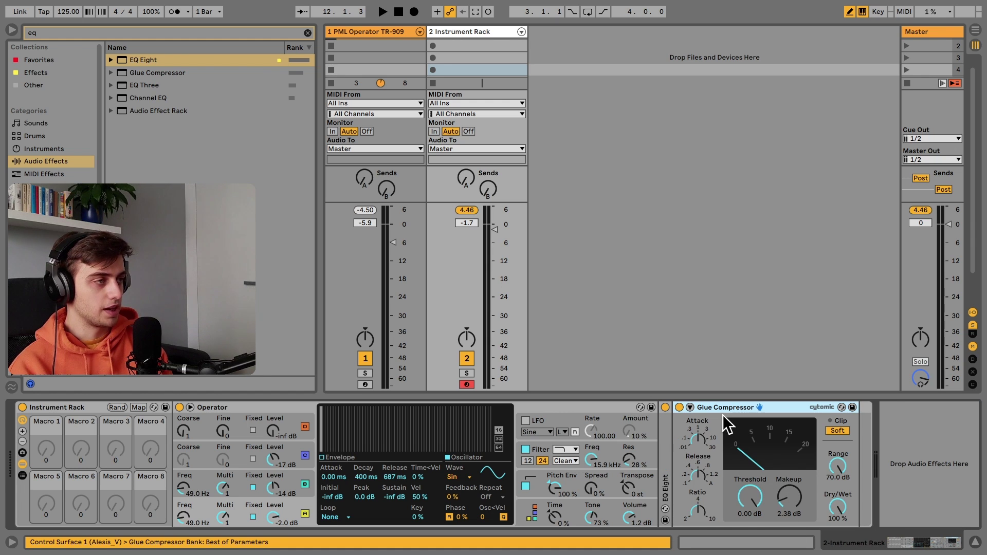
pyautogui.doubleClick(715, 407)
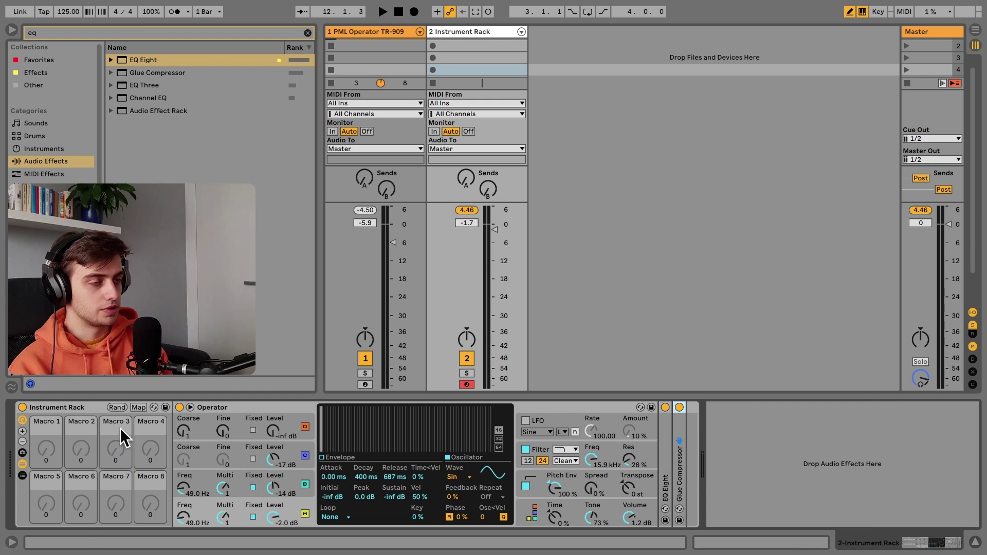
pyautogui.click(79, 405)
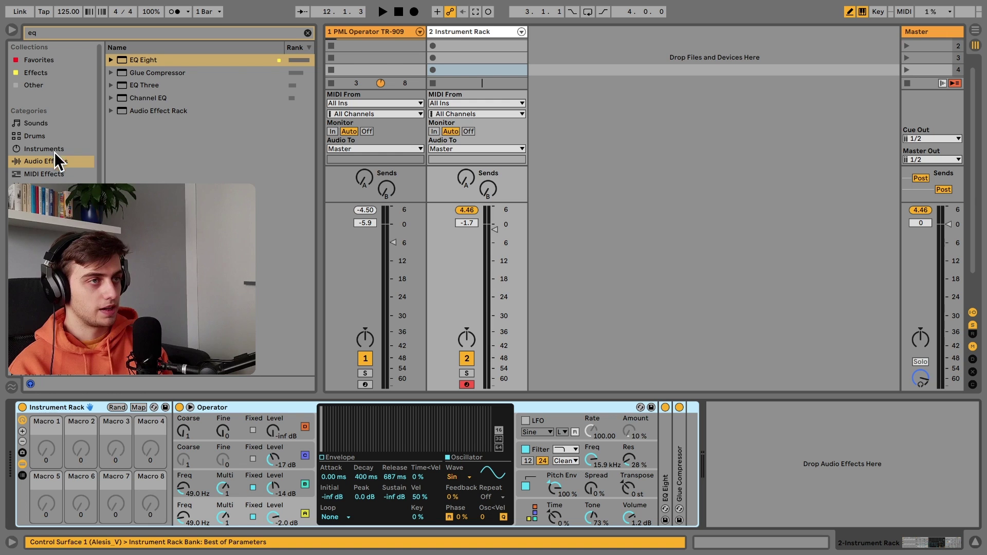
pyautogui.press('Delete')
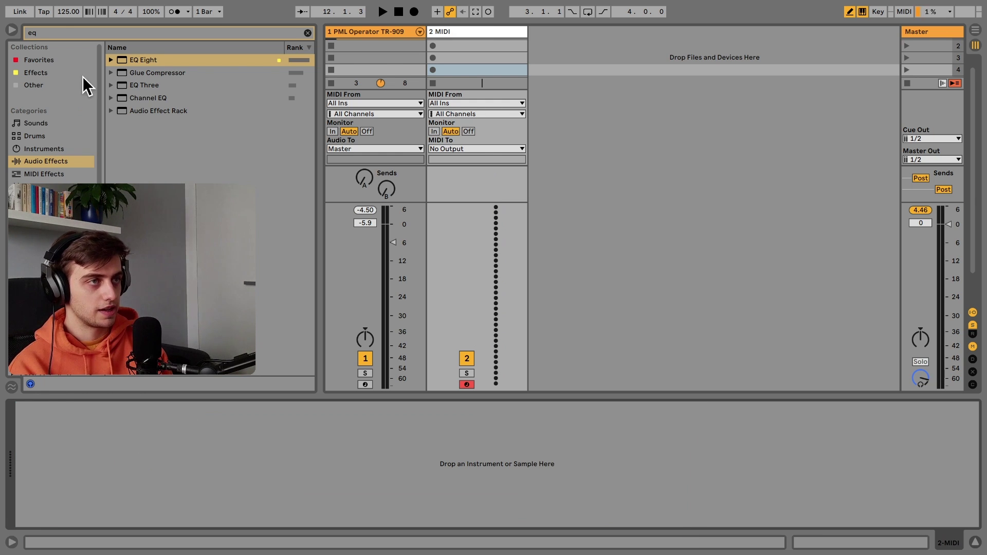
# Step: Load a Drum Rack on track 2 with the kick Instrument Rack on pad C1
pyautogui.click(307, 32)
pyautogui.click(39, 137)
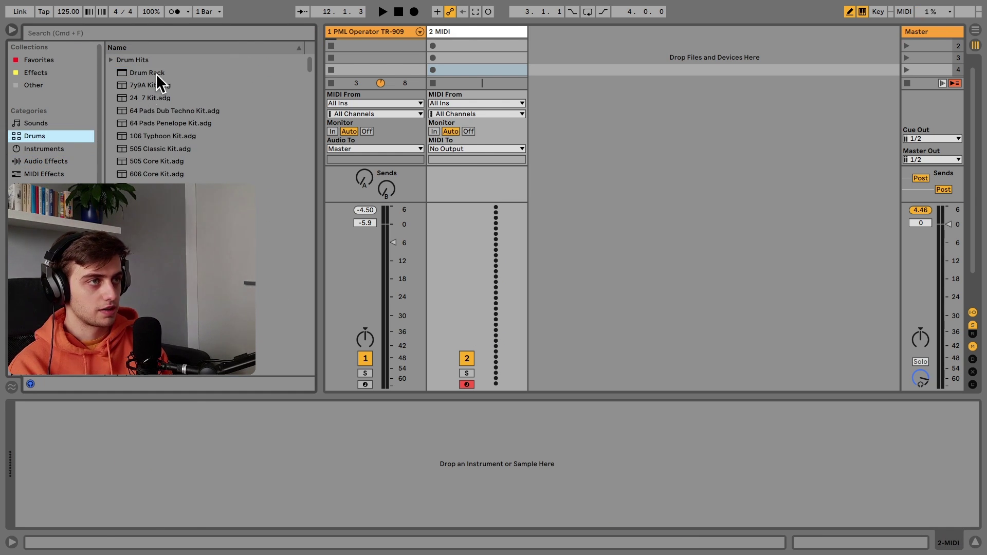
pyautogui.doubleClick(157, 70)
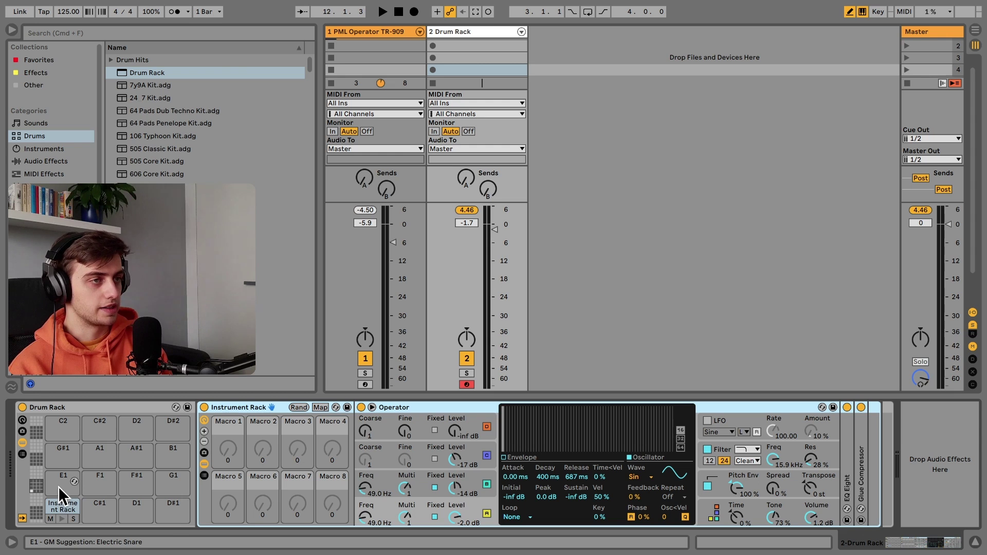
pyautogui.click(62, 518)
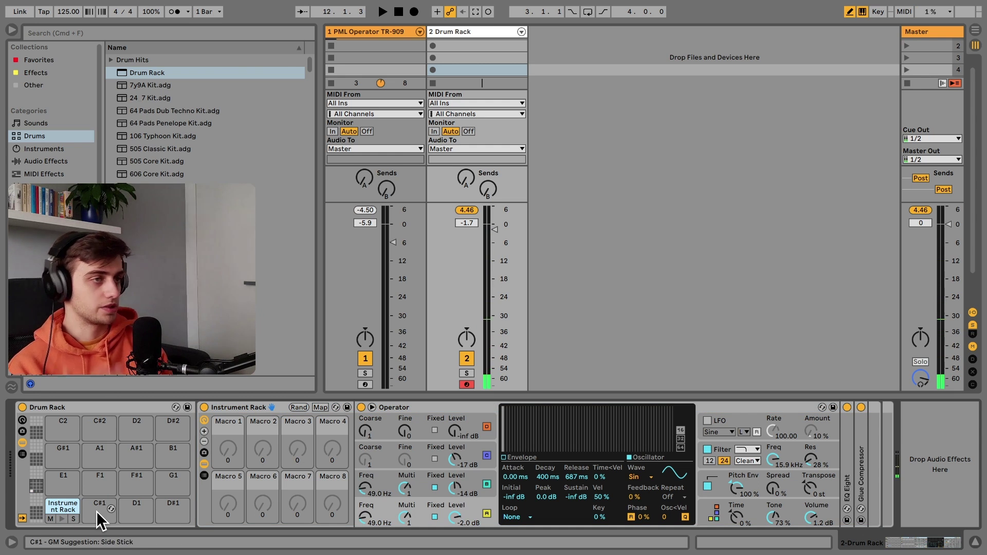
# Step: Toggle the rack's device view and compare against the PML Operator TR-909 reference track
pyautogui.click(205, 465)
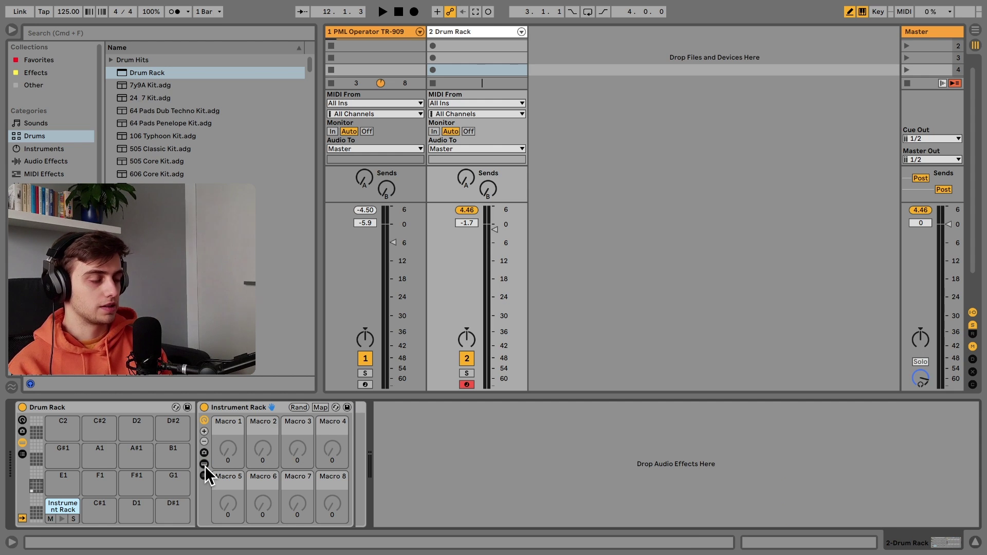
pyautogui.click(205, 465)
pyautogui.click(205, 465)
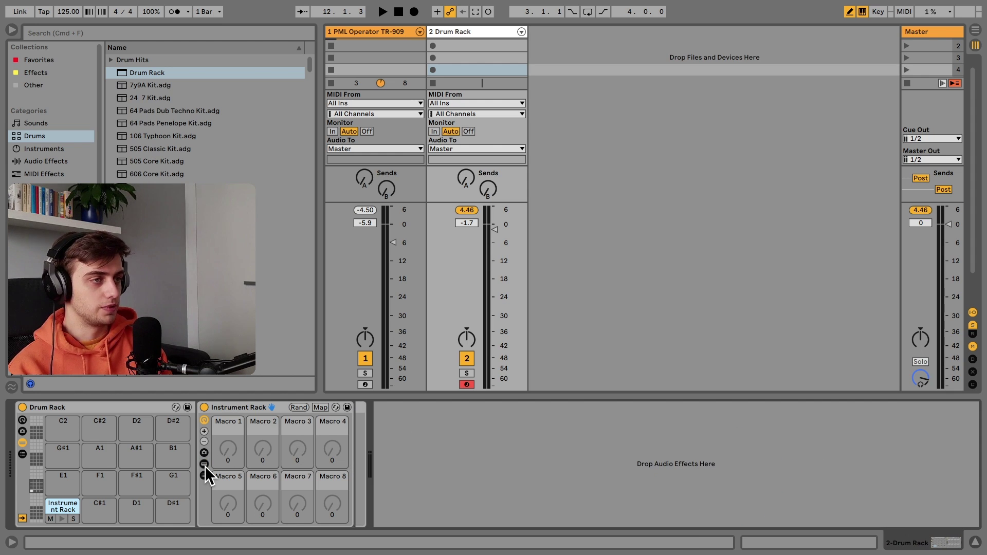
pyautogui.click(388, 60)
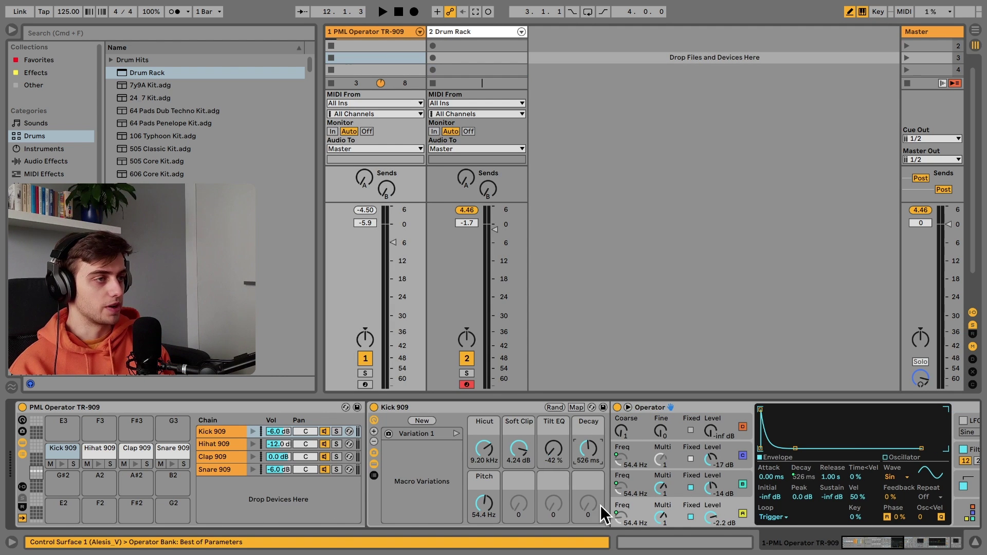
pyautogui.click(375, 474)
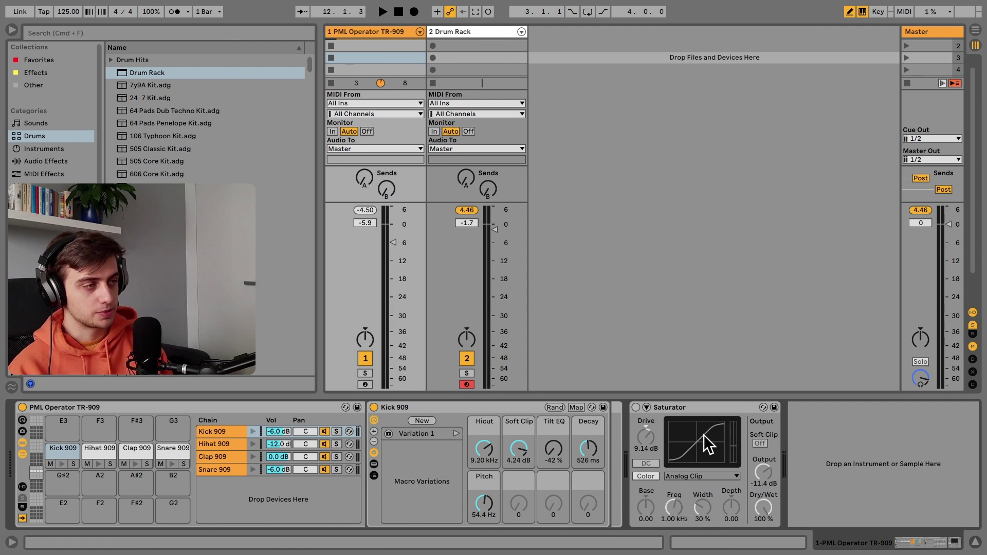
# Step: Map oscillator A's envelope decay to Macro 1 of the kick's Instrument Rack
pyautogui.click(445, 43)
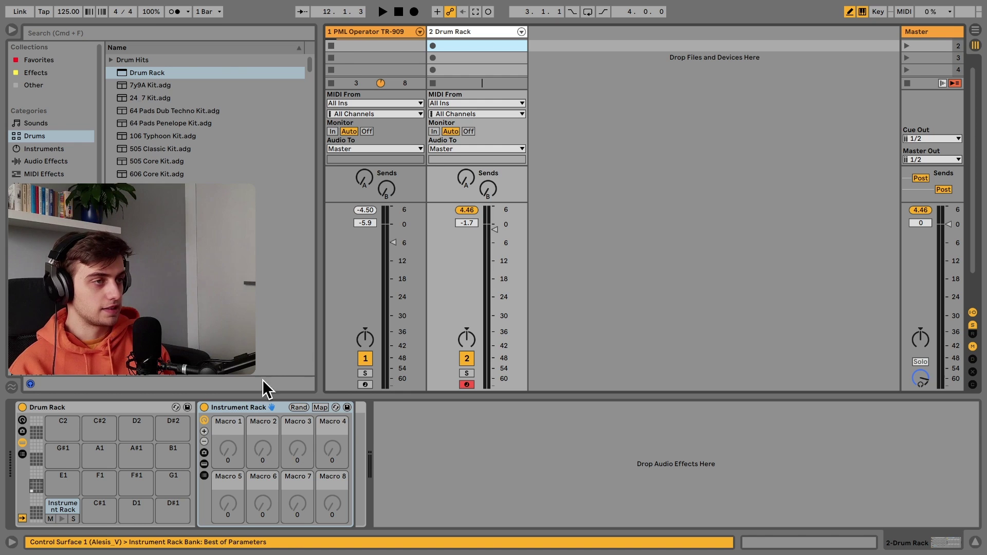
pyautogui.click(202, 464)
pyautogui.click(320, 408)
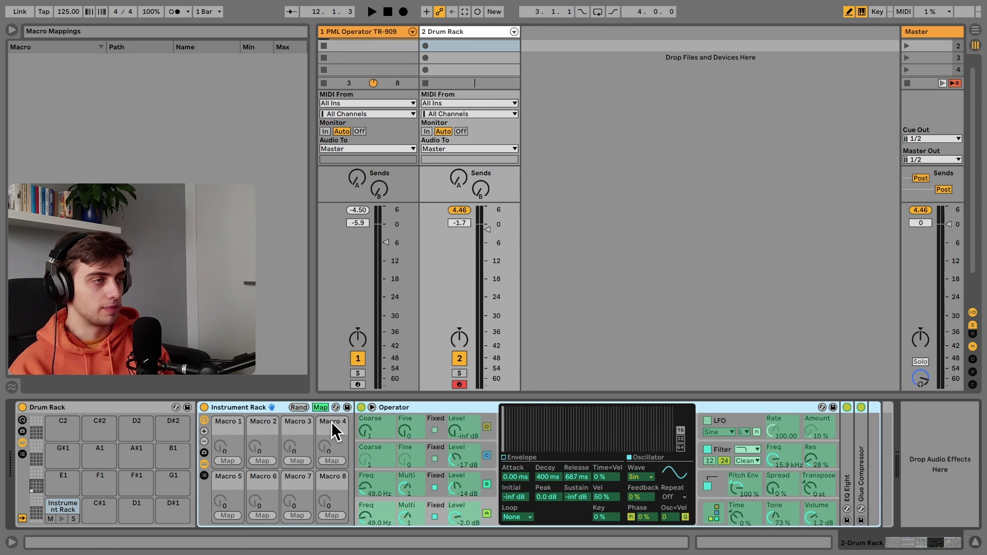
pyautogui.click(544, 478)
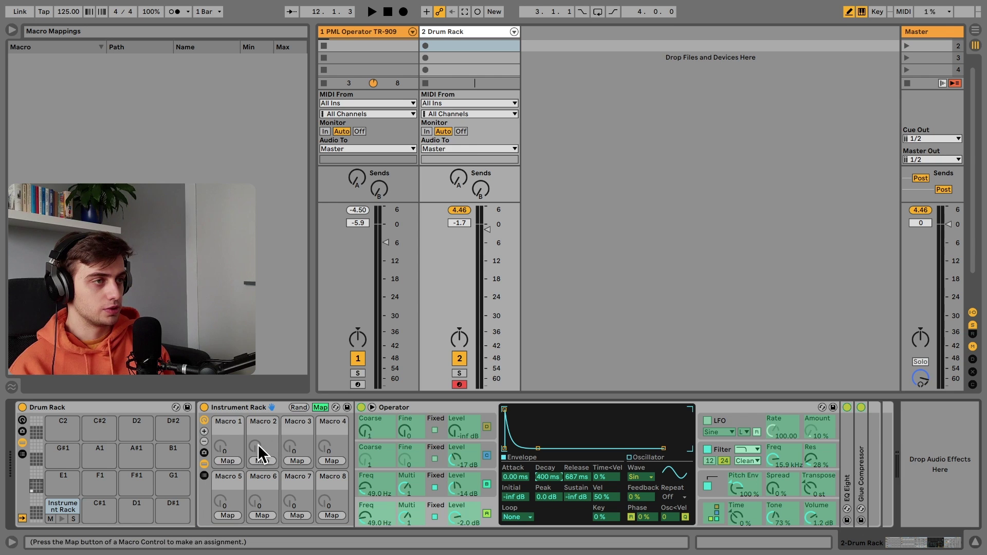
pyautogui.click(238, 461)
pyautogui.click(320, 407)
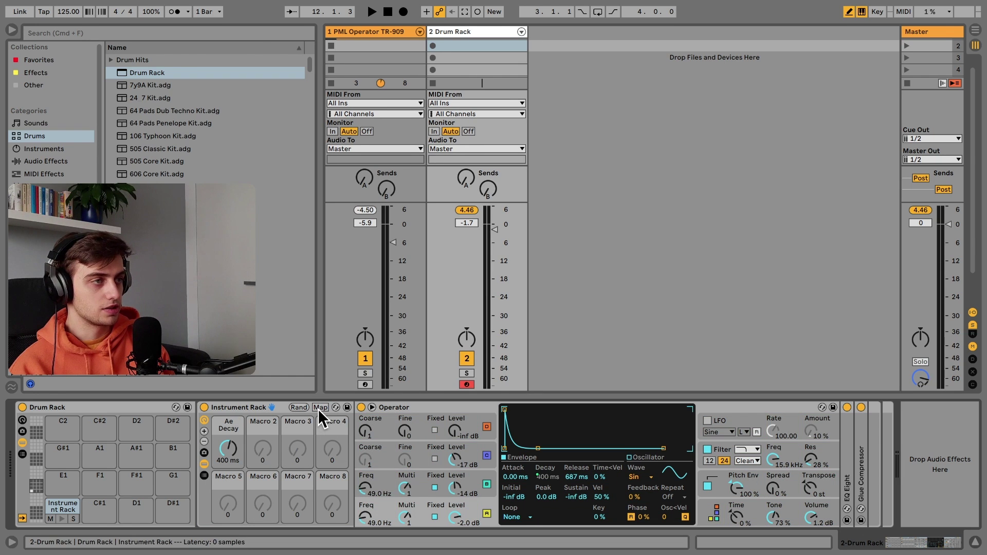
# Step: Limit the decay macro mapping to a 200 ms minimum and 800 ms maximum
pyautogui.click(320, 408)
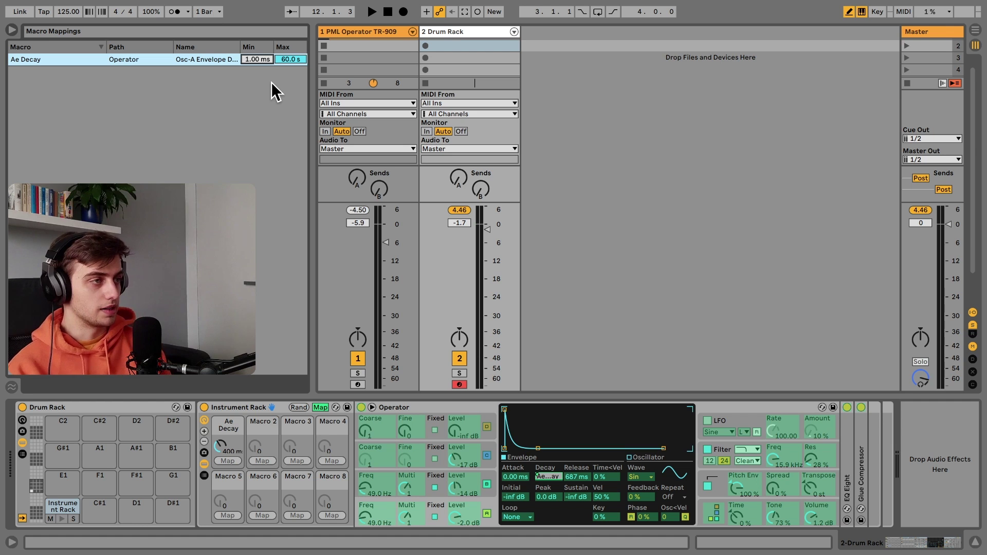
pyautogui.press('Return')
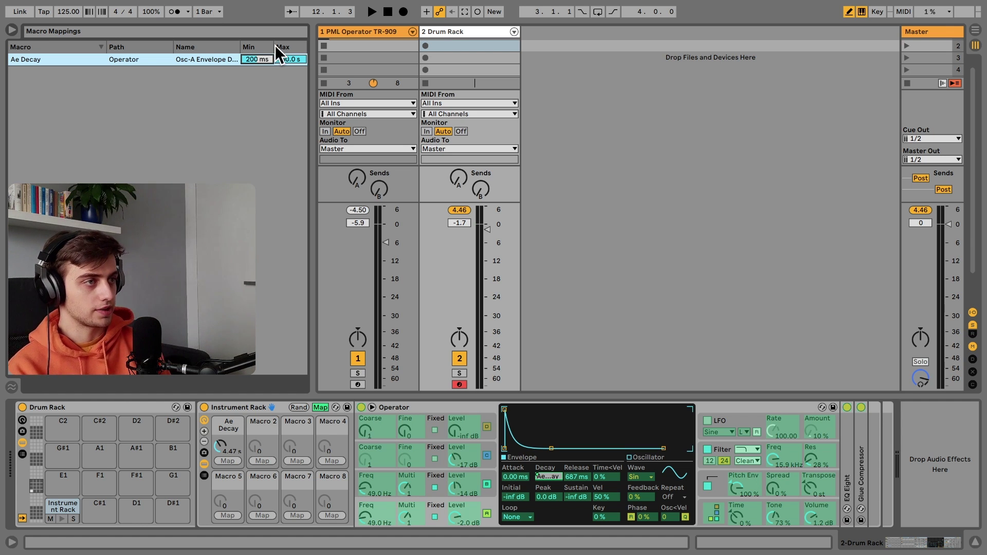
pyautogui.click(285, 60)
pyautogui.write('800')
pyautogui.press('Return')
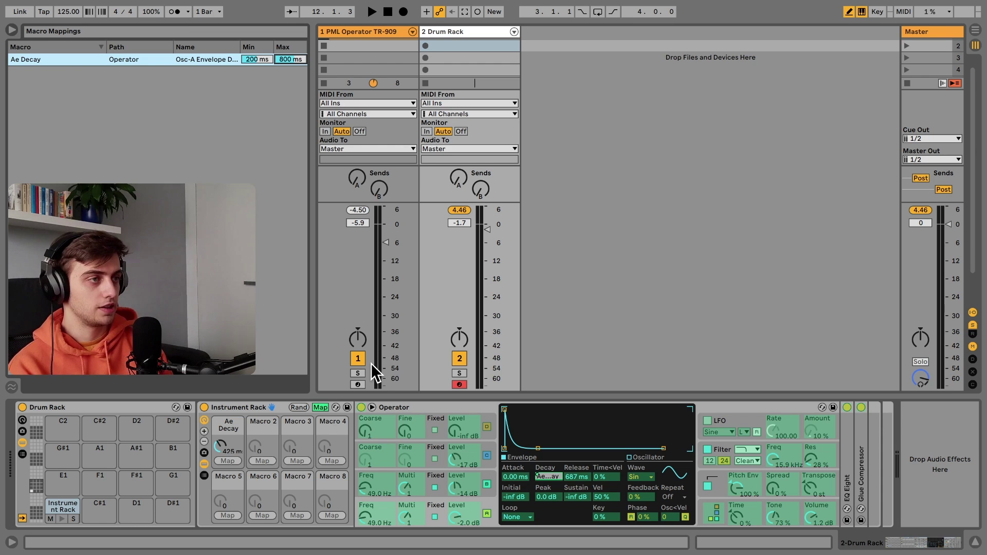
# Step: Exit Map mode, turn the Ae Decay macro up to 744 ms, and randomize the rack's macros
pyautogui.click(320, 408)
pyautogui.moveTo(228, 458); pyautogui.dragTo(286, 440)
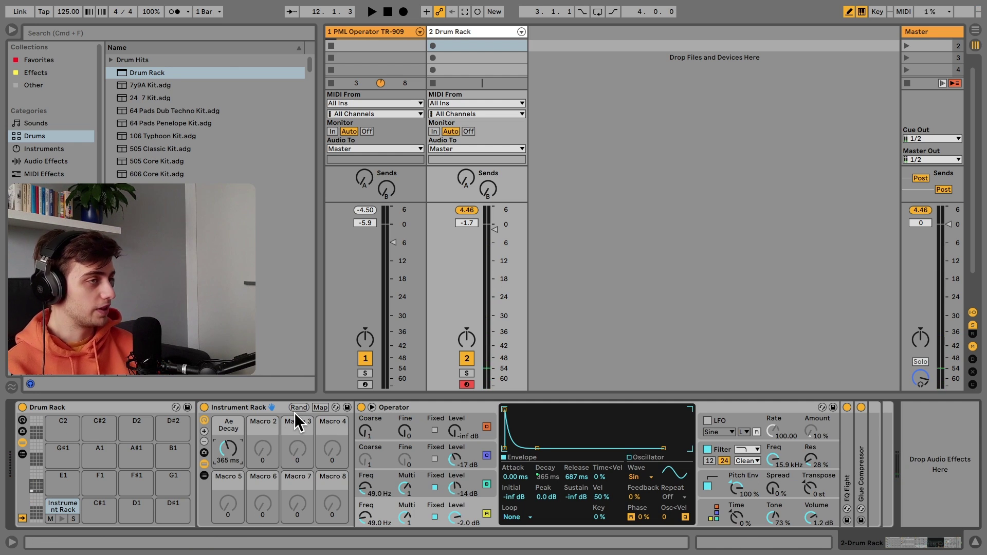
pyautogui.click(293, 407)
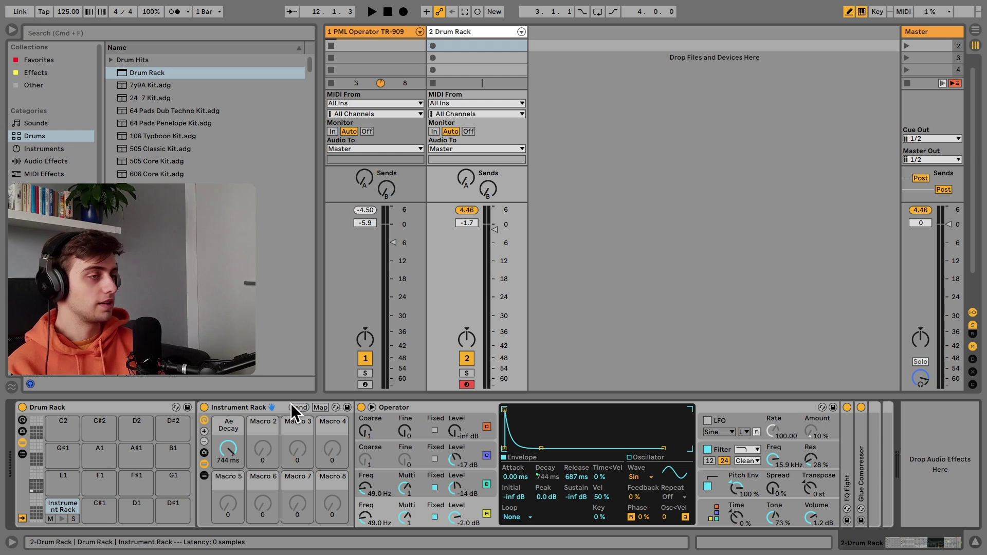